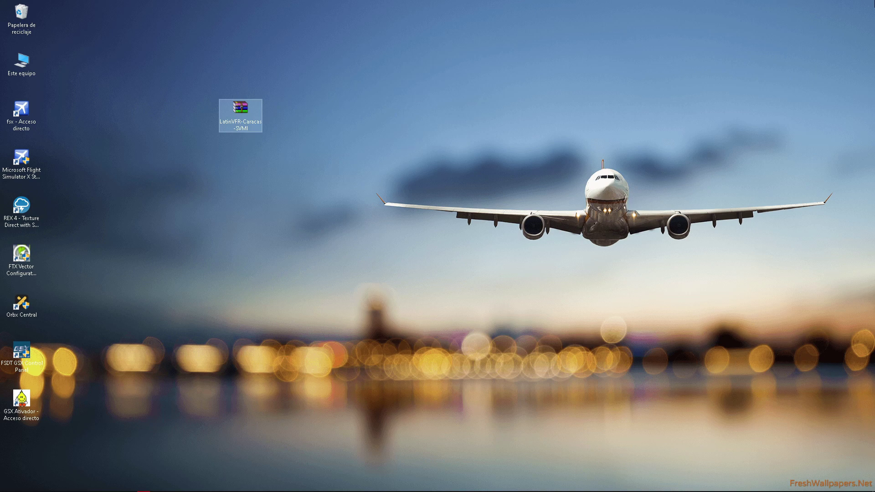
Bring up the links note, copy the complete MEGA download link from it, and minimise the note.
{"action": "left_click", "coordinate": [177, 485]}
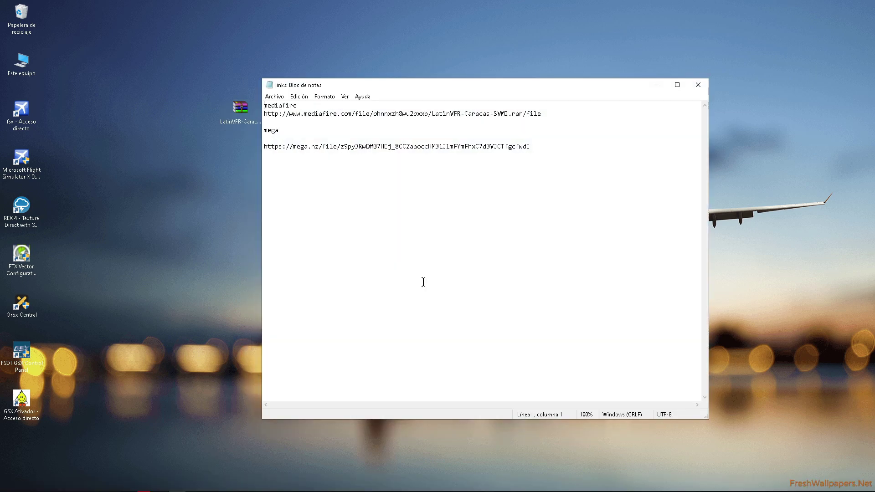
{"action": "left_click_drag", "start_coordinate": [547, 150], "coordinate": [199, 105]}
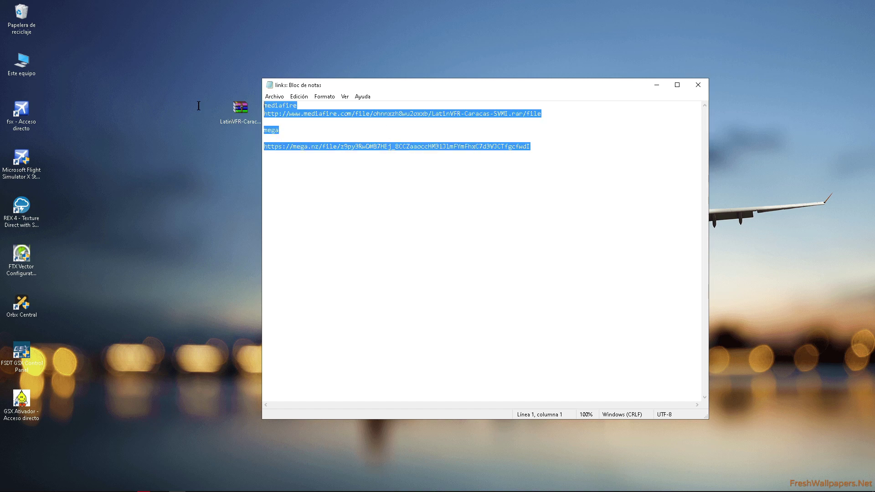
{"action": "left_click", "coordinate": [580, 150]}
{"action": "left_click_drag", "start_coordinate": [557, 115], "coordinate": [264, 115]}
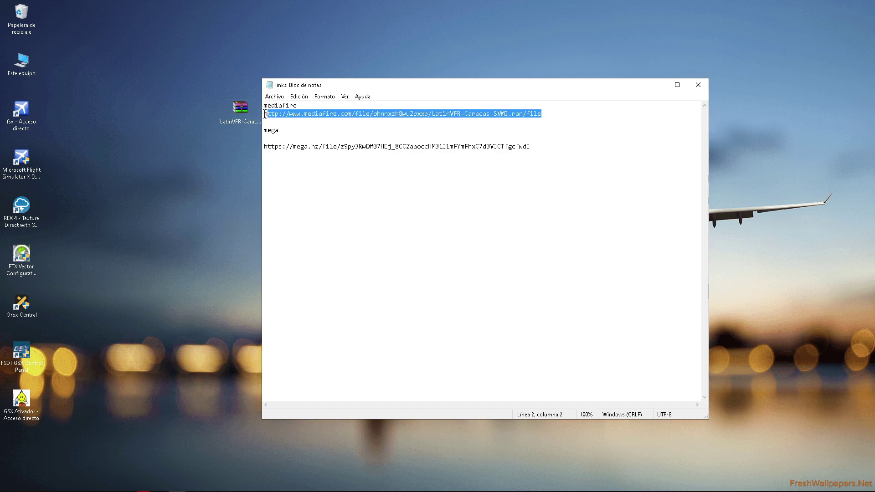
{"action": "left_click", "coordinate": [525, 163]}
{"action": "left_click_drag", "start_coordinate": [532, 147], "coordinate": [283, 156]}
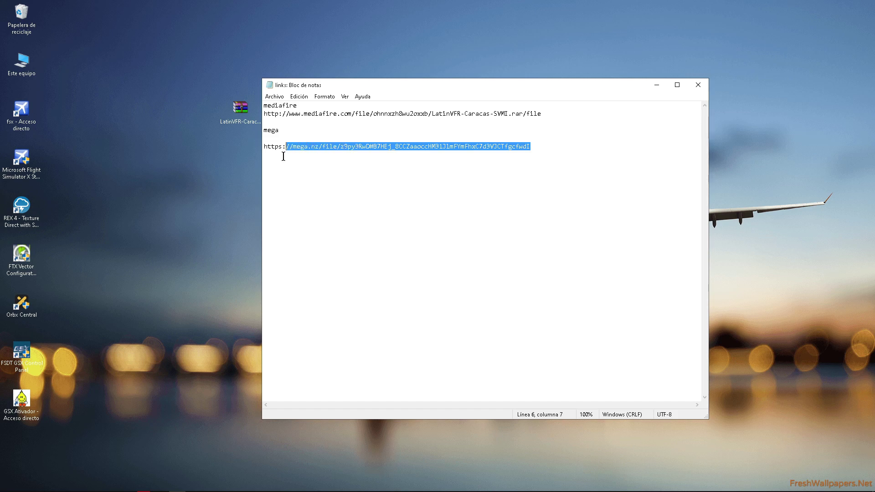
{"action": "right_click", "coordinate": [331, 151]}
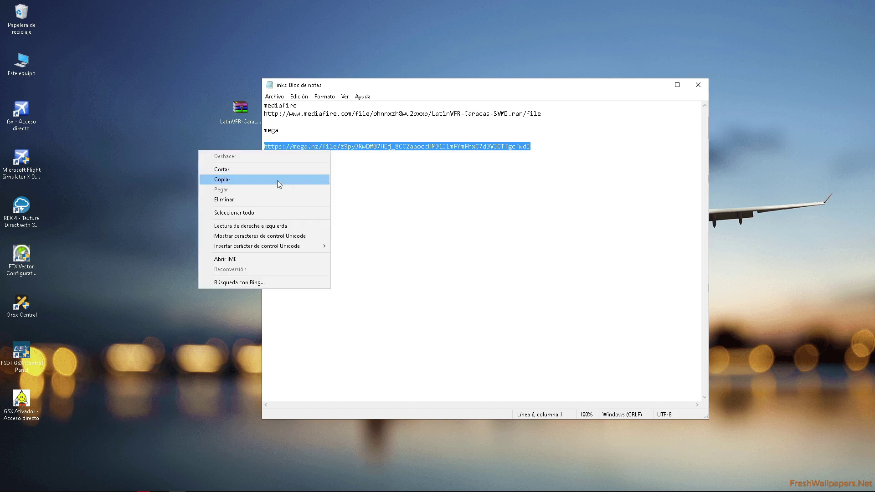
{"action": "left_click", "coordinate": [239, 182]}
{"action": "left_click", "coordinate": [657, 85]}
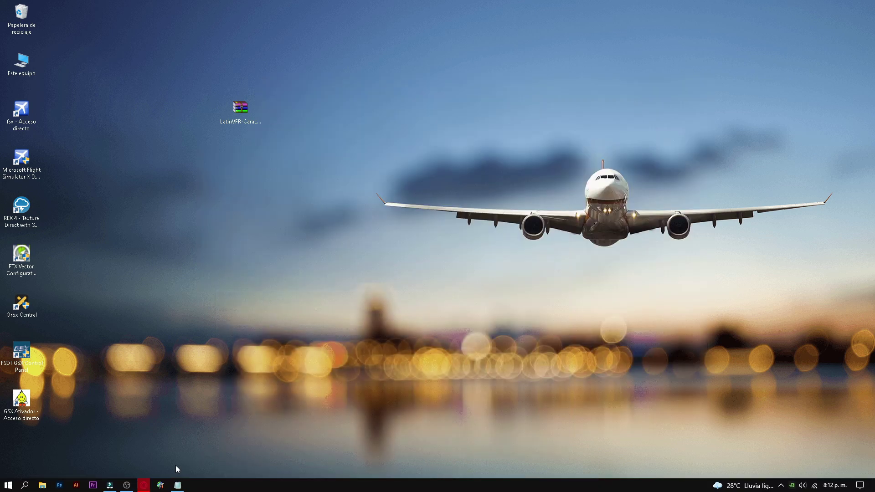
Open a new browser window, load the copied MEGA link to view the download page, and leave the browser.
{"action": "right_click", "coordinate": [146, 488]}
{"action": "left_click", "coordinate": [143, 404]}
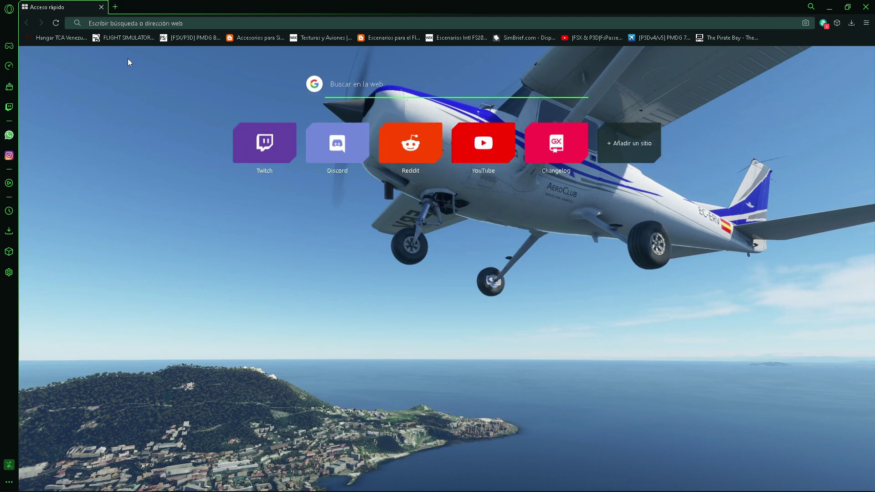
{"action": "right_click", "coordinate": [104, 23]}
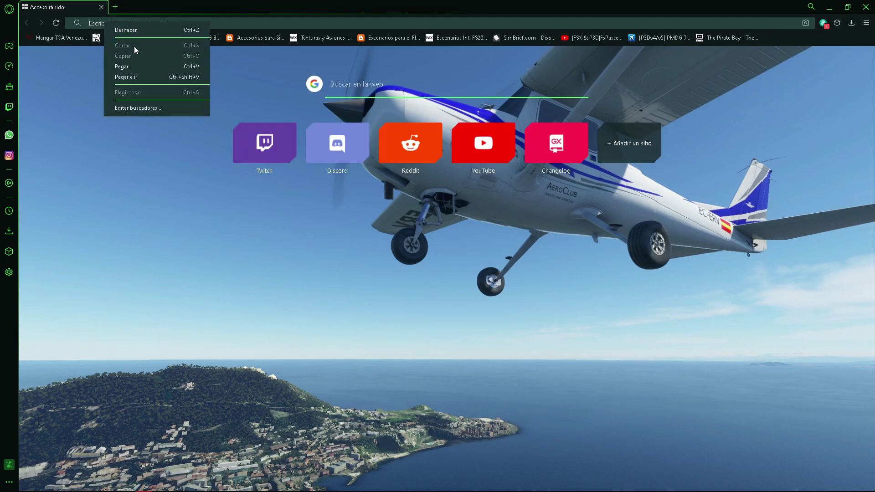
{"action": "left_click", "coordinate": [159, 67]}
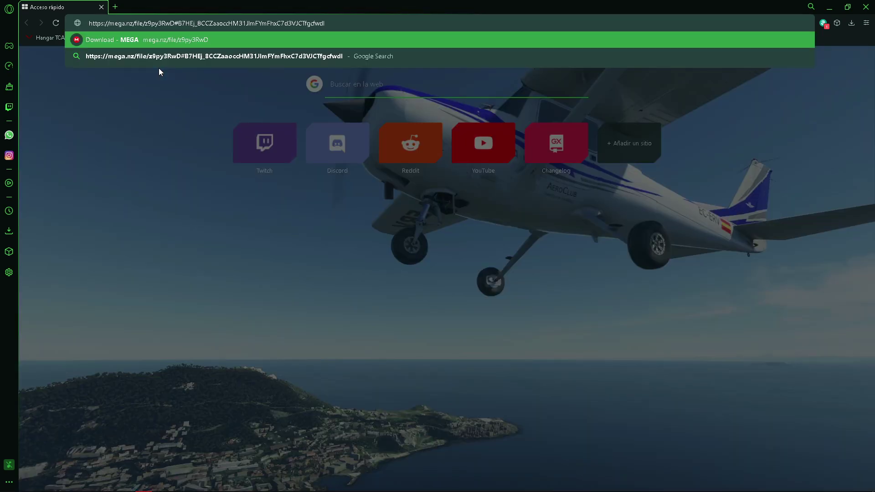
{"action": "key", "text": "Return"}
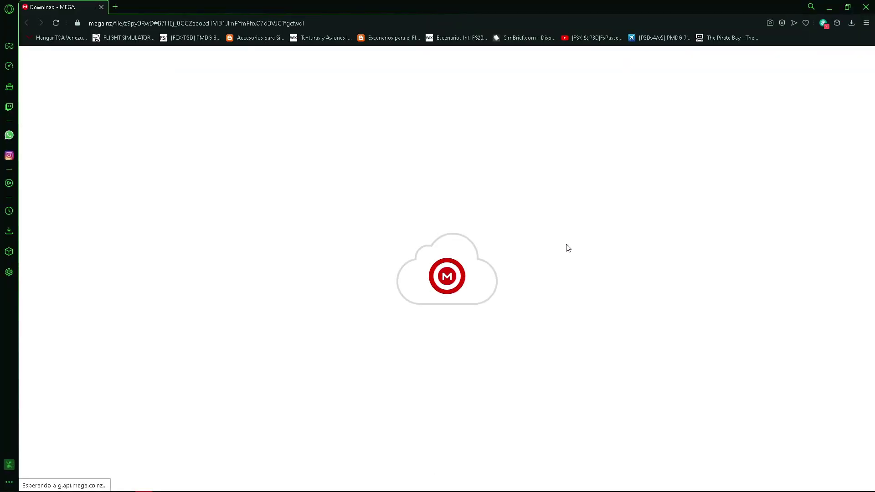
{"action": "left_click", "coordinate": [512, 188]}
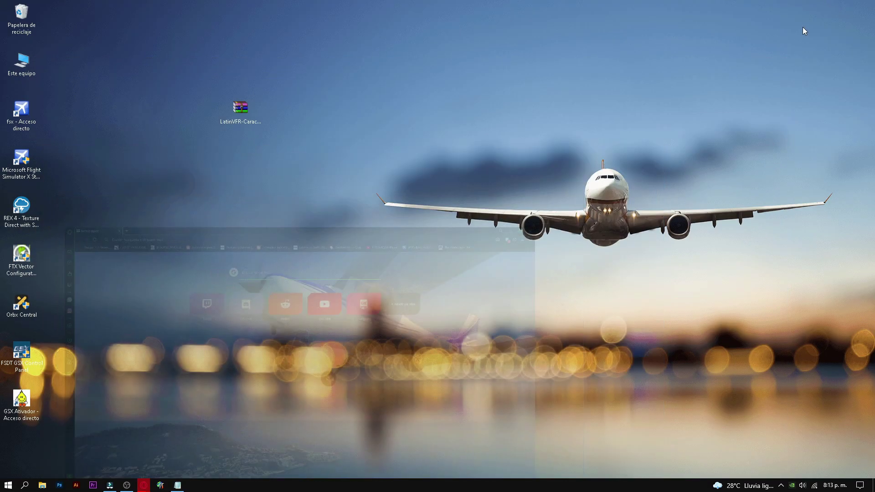
Extract the LatinVFR-Caracas-SVMI archive directly onto the desktop and place the extracted folder beside the archive.
{"action": "left_click_drag", "start_coordinate": [211, 34], "coordinate": [272, 185]}
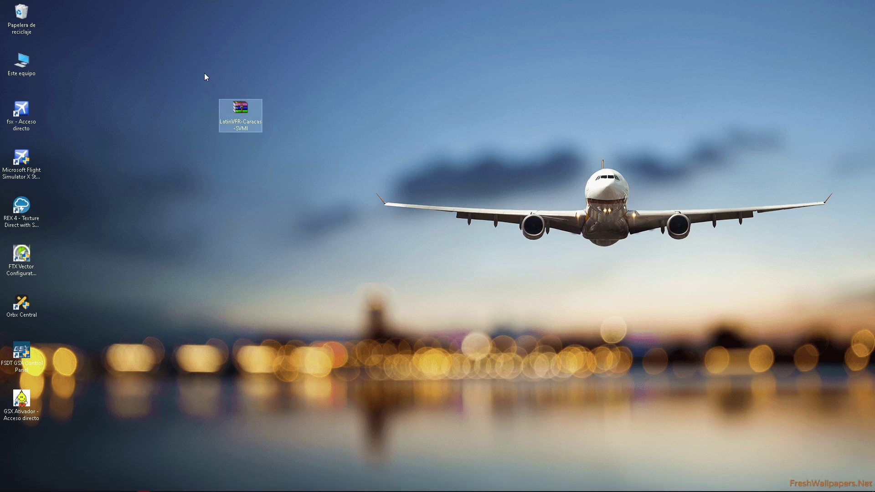
{"action": "right_click", "coordinate": [253, 116]}
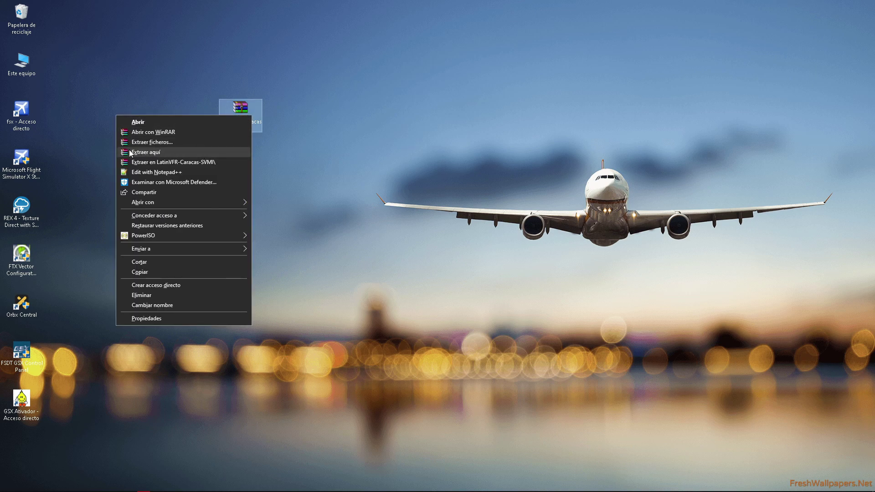
{"action": "left_click", "coordinate": [173, 153]}
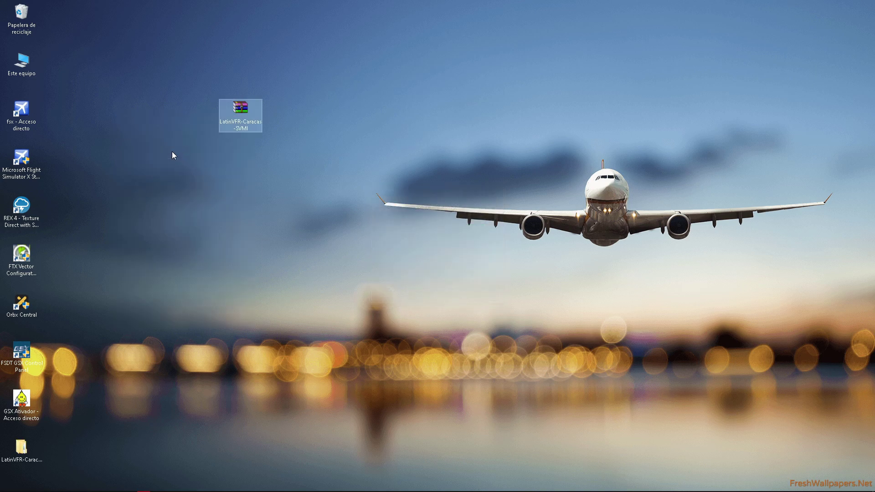
{"action": "left_click_drag", "start_coordinate": [21, 450], "coordinate": [276, 93]}
Open the Flight Simulator X subfolder of the extracted scenery maximised, select all its folders, and minimise the window.
{"action": "right_click", "coordinate": [340, 120]}
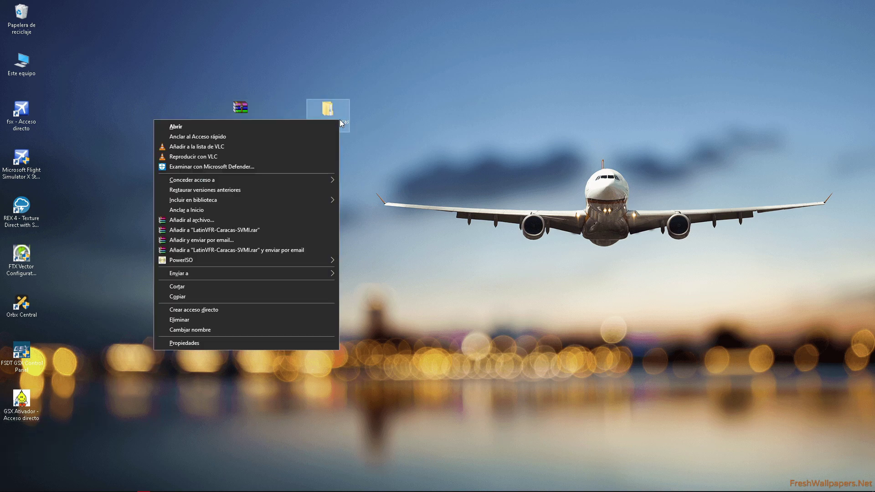
{"action": "left_click", "coordinate": [224, 127]}
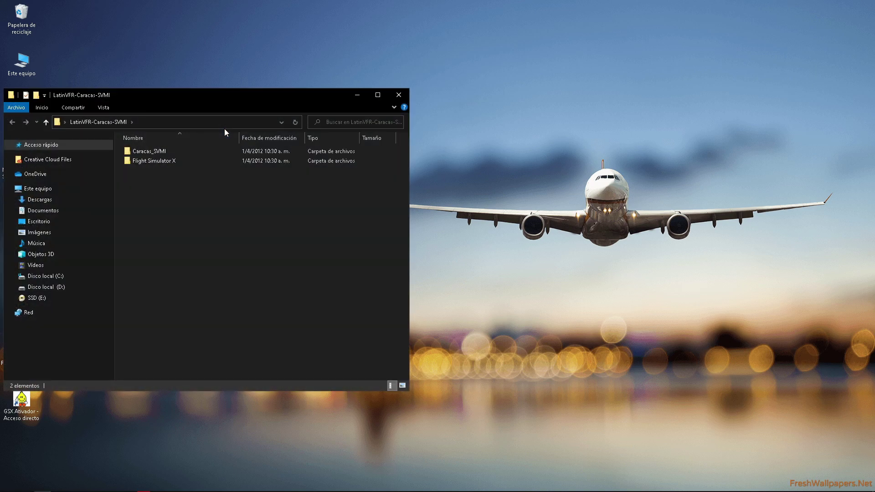
{"action": "left_click", "coordinate": [381, 100]}
{"action": "left_click_drag", "start_coordinate": [207, 137], "coordinate": [168, 89]}
{"action": "left_click", "coordinate": [163, 88]}
{"action": "left_click", "coordinate": [125, 70]}
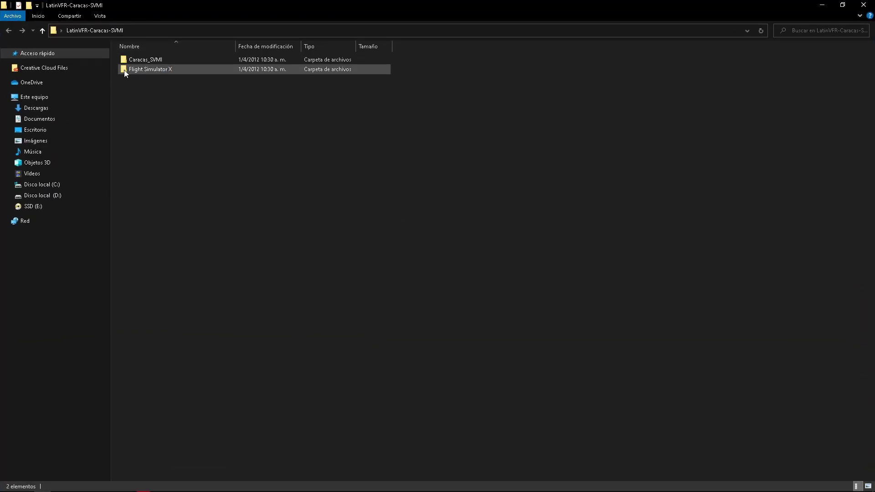
{"action": "double_click", "coordinate": [149, 70]}
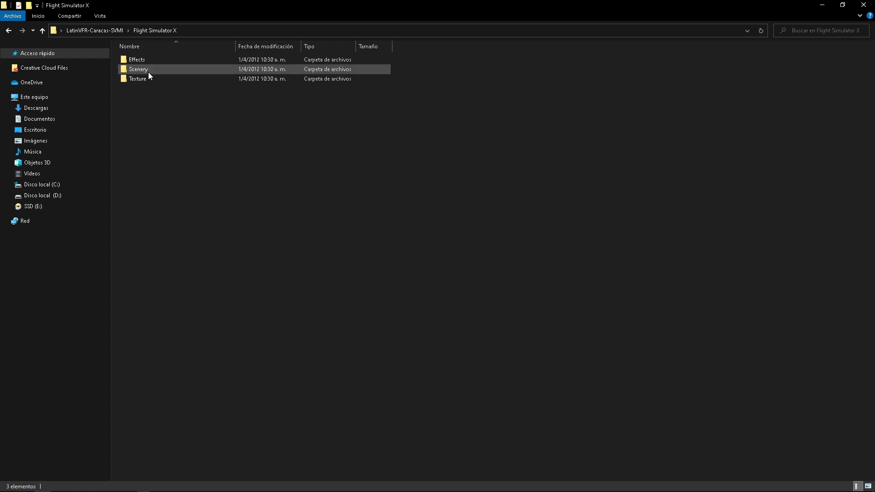
{"action": "key", "text": "ctrl+a"}
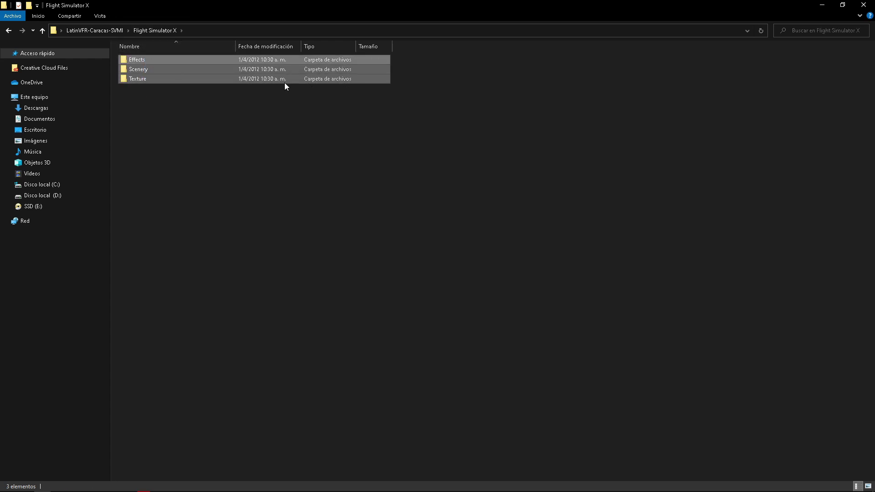
{"action": "left_click", "coordinate": [819, 10]}
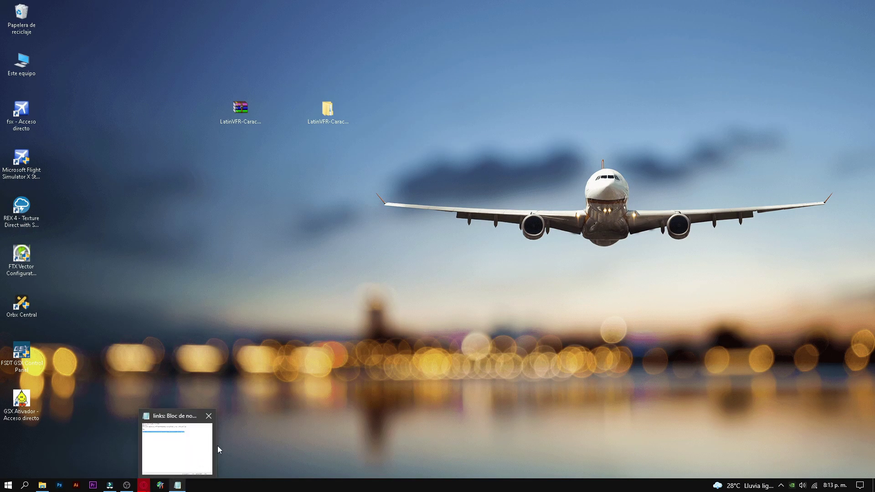
Open a second file explorer window and go to the FSX folder on the SSD (E:) drive.
{"action": "key", "text": "super+e"}
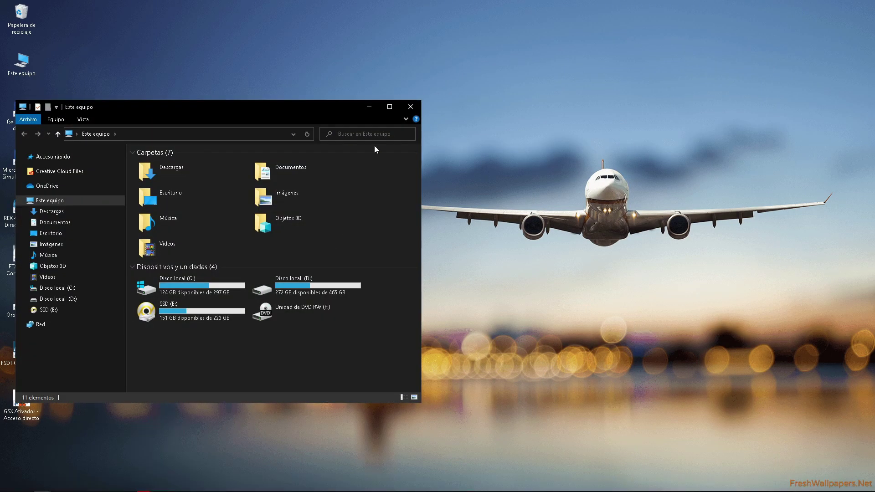
{"action": "left_click", "coordinate": [393, 108]}
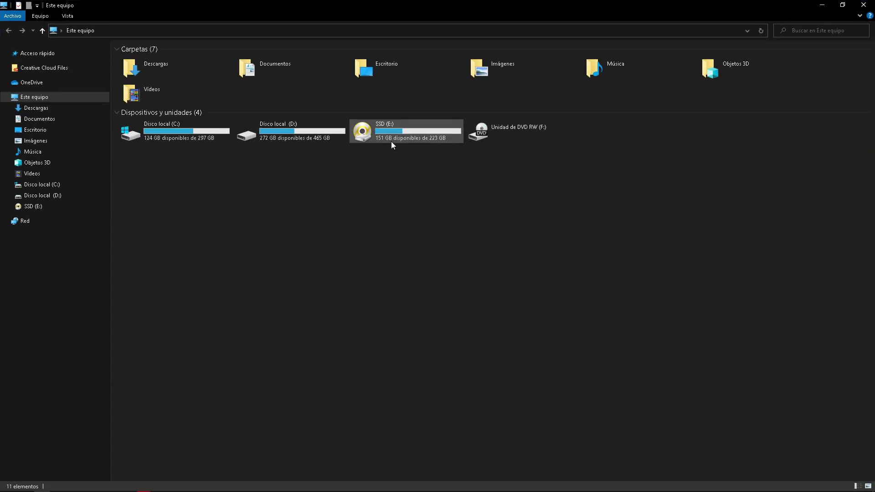
{"action": "left_click", "coordinate": [39, 208]}
{"action": "double_click", "coordinate": [132, 70]}
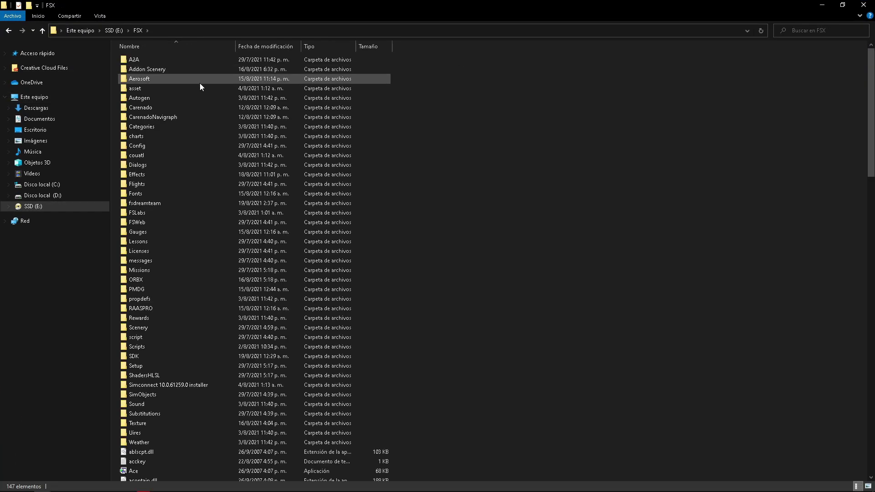
Restore and resize both explorer windows so the scenery's Flight Simulator X folder and the simulator's FSX folder sit side by side.
{"action": "left_click", "coordinate": [843, 4]}
{"action": "left_click_drag", "start_coordinate": [304, 93], "coordinate": [300, 81]}
{"action": "left_click_drag", "start_coordinate": [417, 375], "coordinate": [347, 386]}
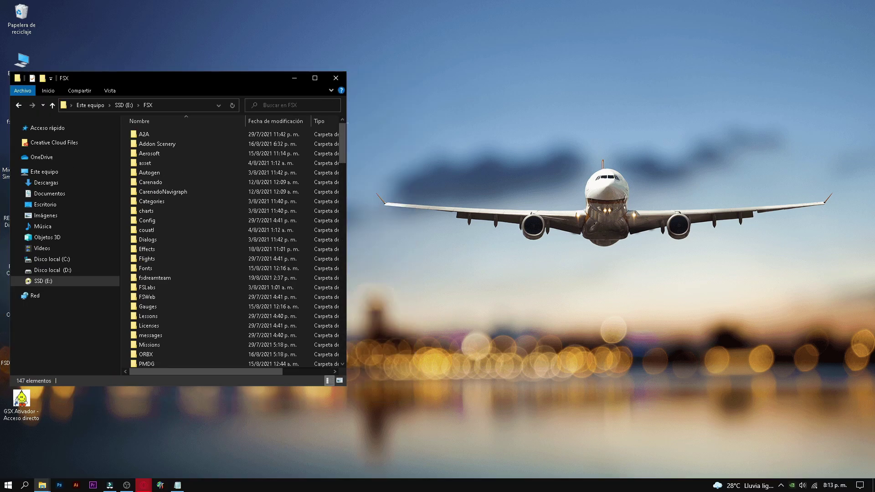
{"action": "left_click", "coordinate": [42, 486]}
{"action": "left_click", "coordinate": [78, 453]}
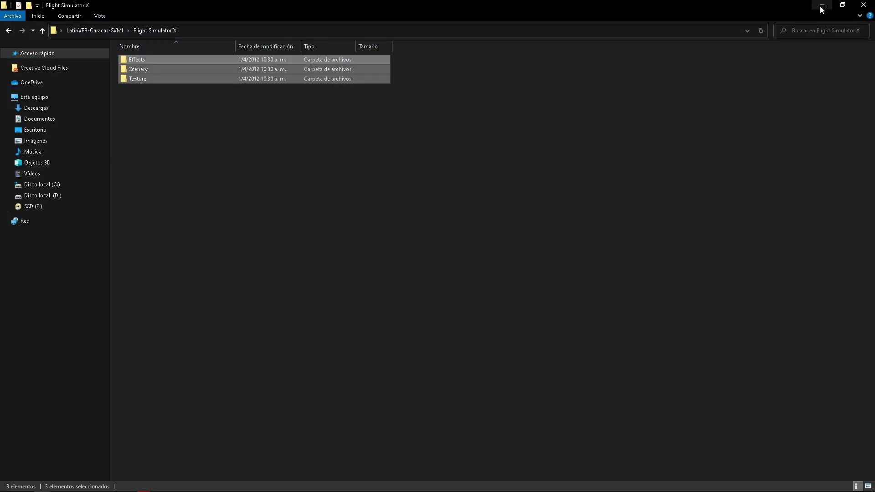
{"action": "left_click", "coordinate": [821, 6]}
{"action": "left_click_drag", "start_coordinate": [676, 90], "coordinate": [693, 81]}
{"action": "left_click_drag", "start_coordinate": [239, 76], "coordinate": [761, 86]}
{"action": "left_click_drag", "start_coordinate": [550, 78], "coordinate": [186, 86]}
{"action": "left_click", "coordinate": [655, 87]}
{"action": "left_click_drag", "start_coordinate": [655, 86], "coordinate": [655, 87]}
{"action": "left_click_drag", "start_coordinate": [530, 84], "coordinate": [439, 73]}
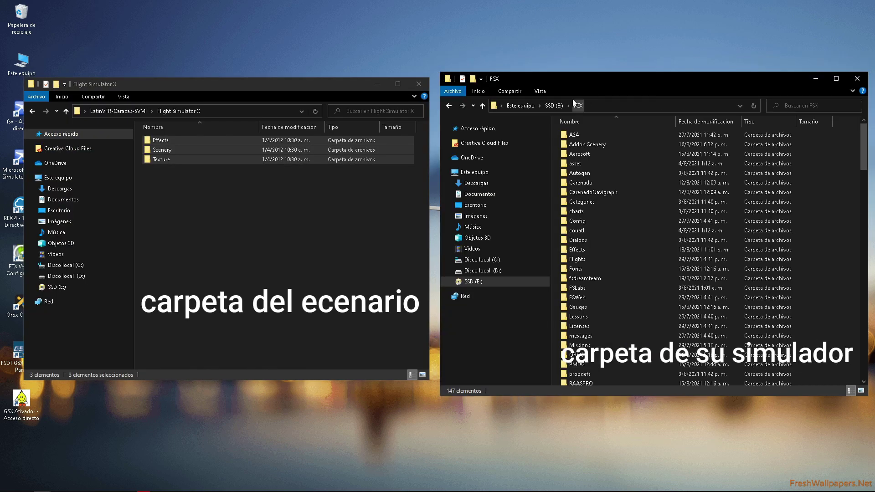
Open the Effects folder in both the scenery window and the FSX simulator window.
{"action": "left_click", "coordinate": [181, 191]}
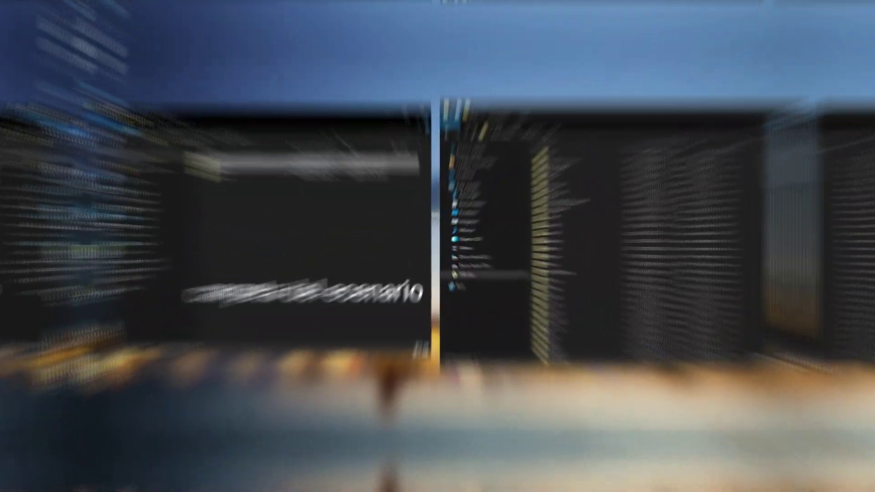
{"action": "double_click", "coordinate": [160, 142]}
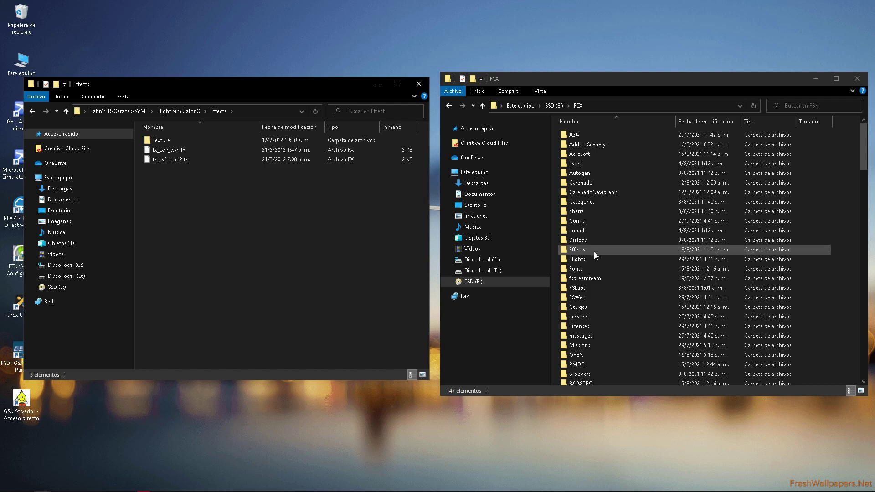
{"action": "left_click", "coordinate": [572, 251]}
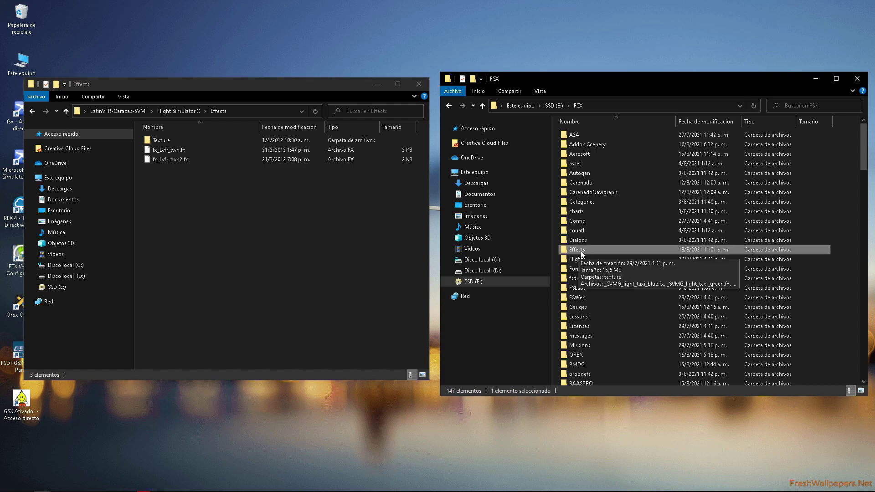
{"action": "double_click", "coordinate": [581, 251]}
Copy fx_Lvfr_twn.fx and fx_Lvfr_twn2.fx from the scenery's Effects folder into the FSX Effects folder, replacing any existing copies.
{"action": "left_click_drag", "start_coordinate": [201, 182], "coordinate": [192, 147]}
{"action": "right_click", "coordinate": [177, 158]}
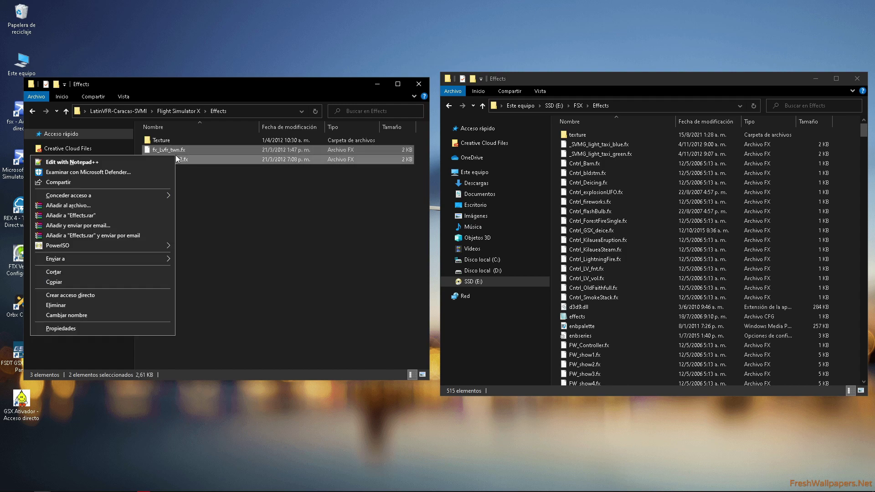
{"action": "left_click", "coordinate": [62, 284]}
{"action": "left_click", "coordinate": [555, 242]}
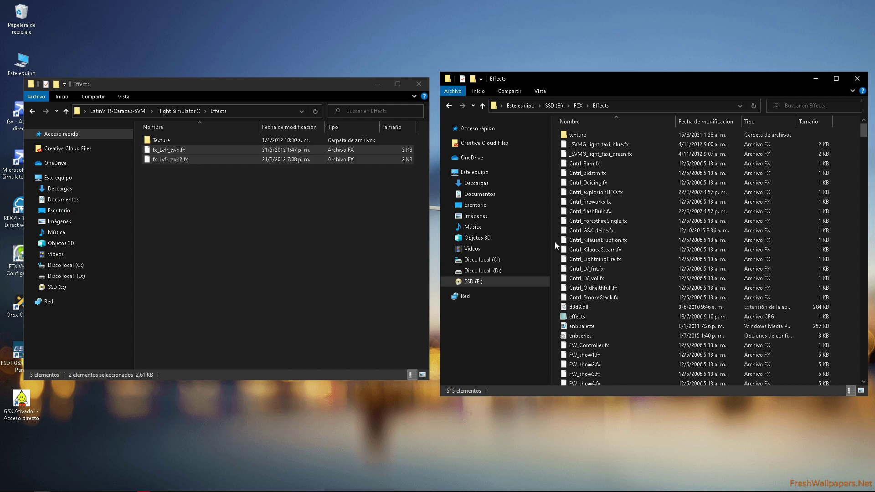
{"action": "right_click", "coordinate": [554, 241]}
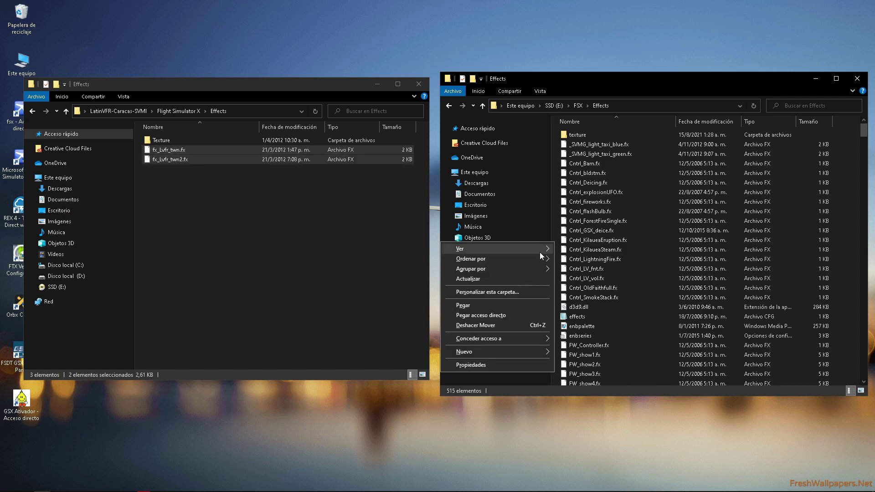
{"action": "left_click", "coordinate": [493, 305]}
{"action": "left_click", "coordinate": [469, 179]}
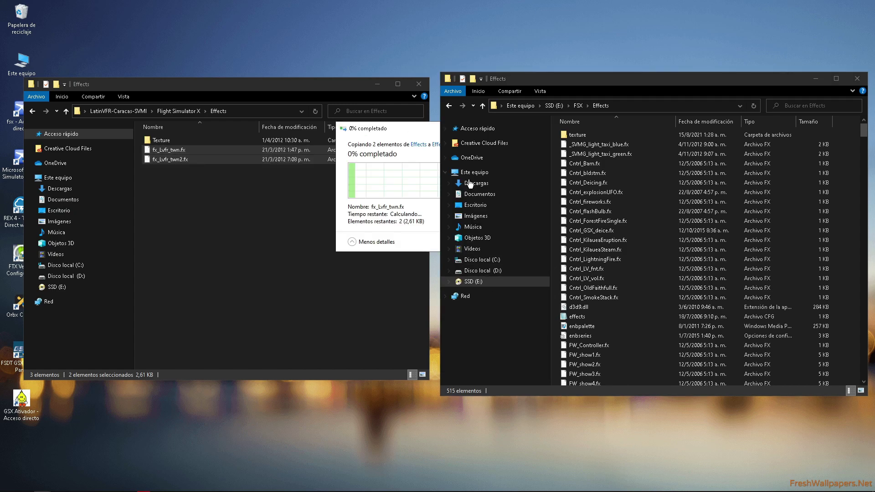
{"action": "scroll", "coordinate": [659, 253], "scroll_direction": "down", "scroll_amount": 5}
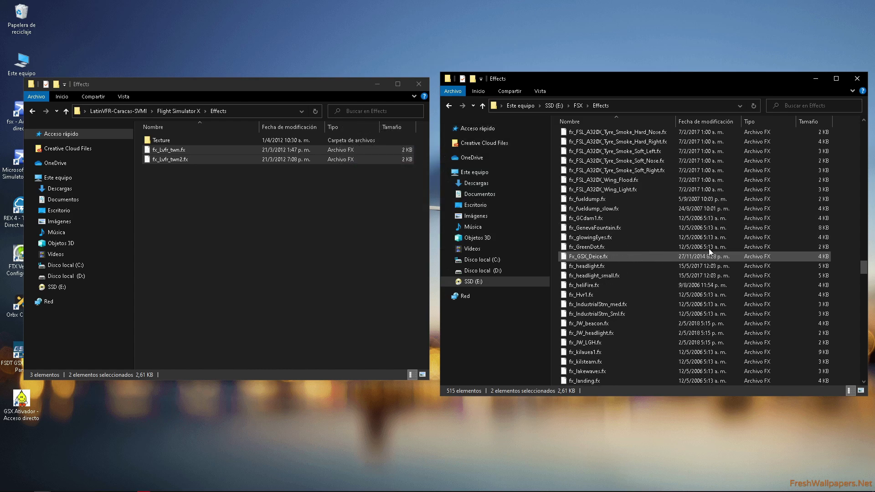
{"action": "left_click_drag", "start_coordinate": [864, 267], "coordinate": [871, 130]}
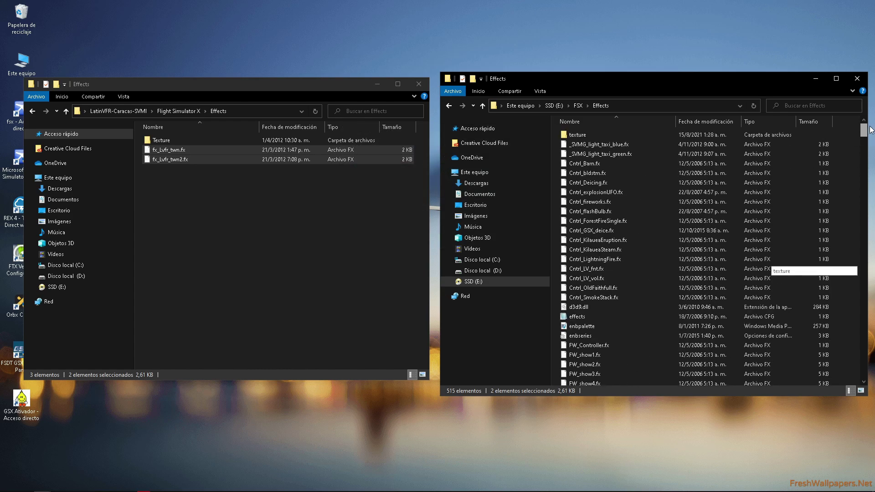
Open the Texture folder inside Effects in both the scenery window and the FSX simulator window.
{"action": "left_click", "coordinate": [352, 212]}
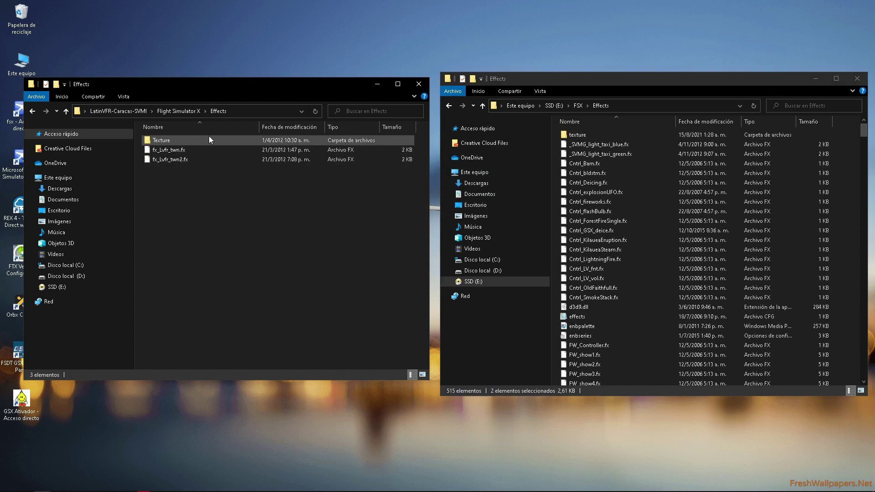
{"action": "double_click", "coordinate": [196, 139]}
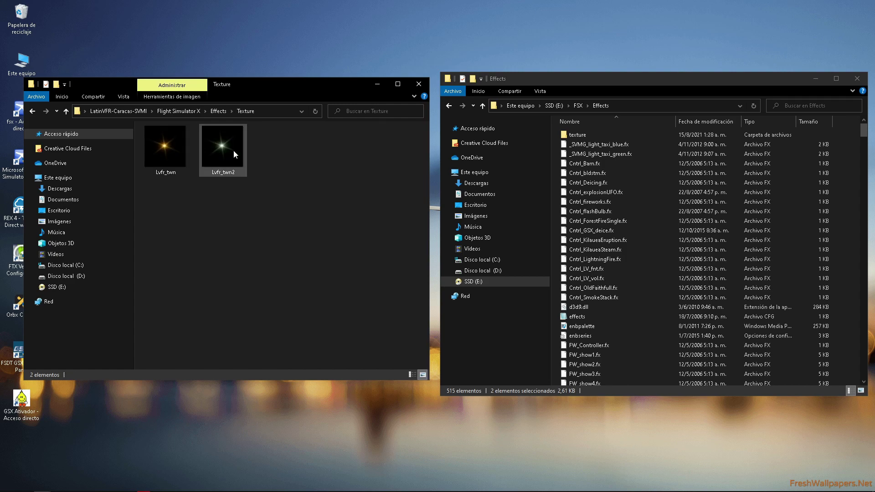
{"action": "double_click", "coordinate": [578, 135]}
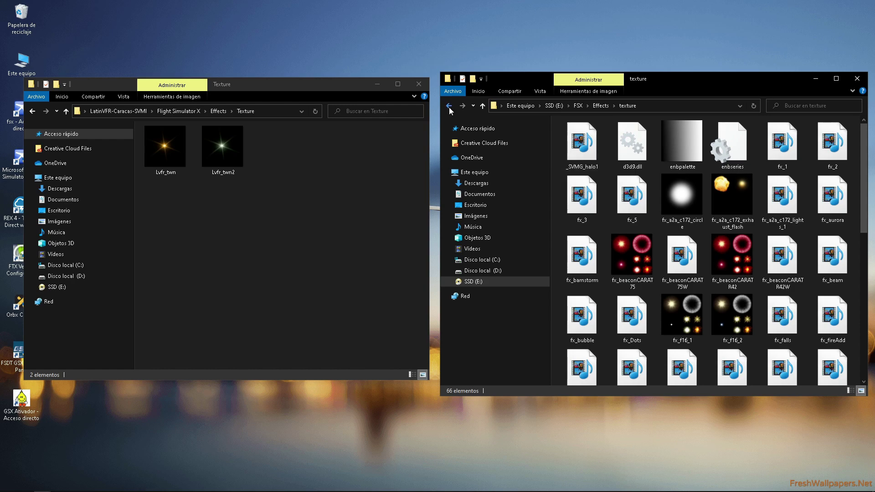
Copy Lvfr_twn and Lvfr_twn2 from the scenery's Effects Texture folder into the FSX Effects texture folder, replacing the existing files.
{"action": "left_click_drag", "start_coordinate": [265, 176], "coordinate": [137, 153]}
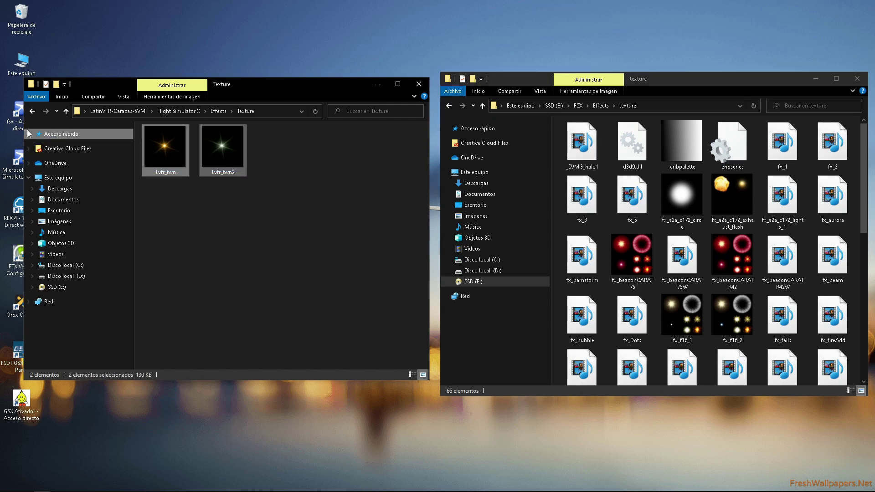
{"action": "right_click", "coordinate": [208, 160]}
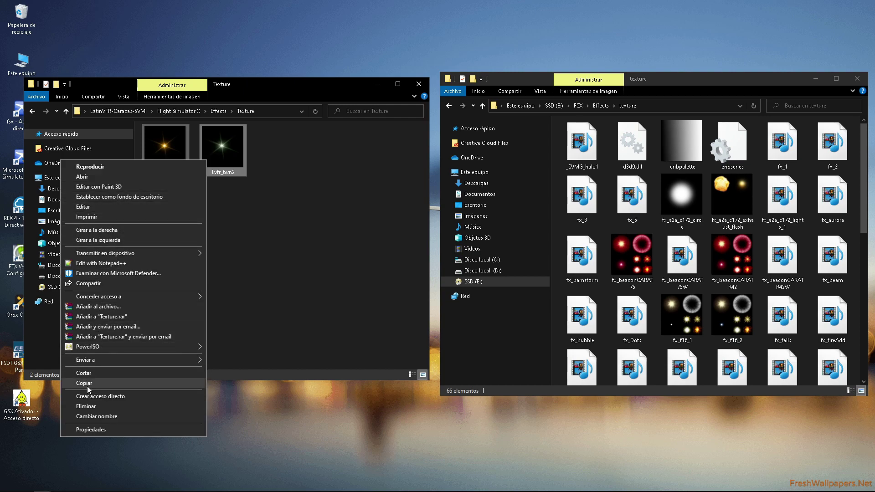
{"action": "left_click", "coordinate": [100, 383]}
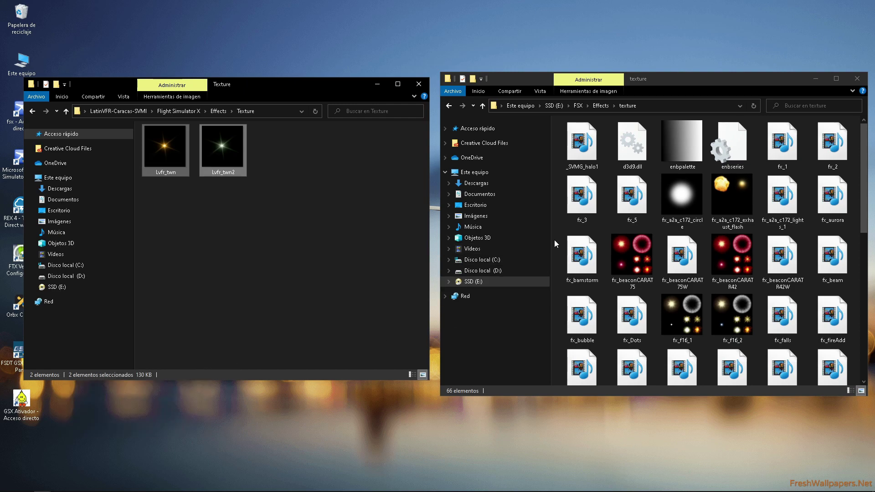
{"action": "right_click", "coordinate": [554, 223]}
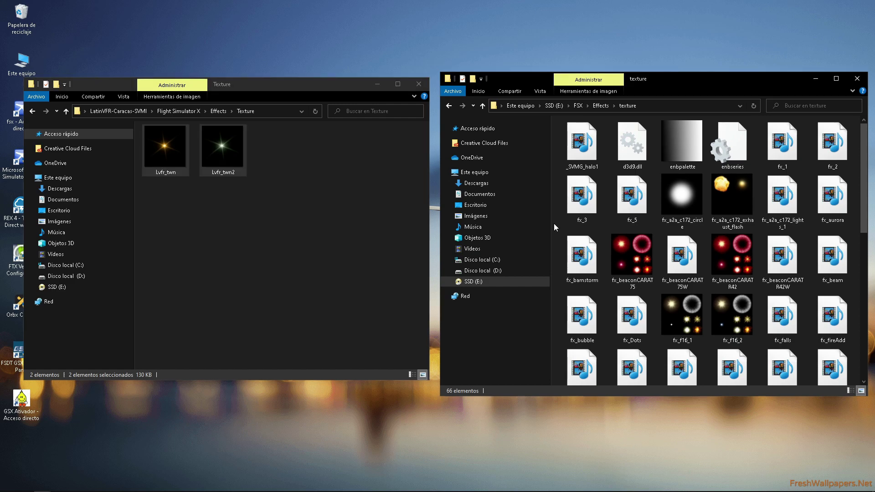
{"action": "left_click", "coordinate": [497, 288]}
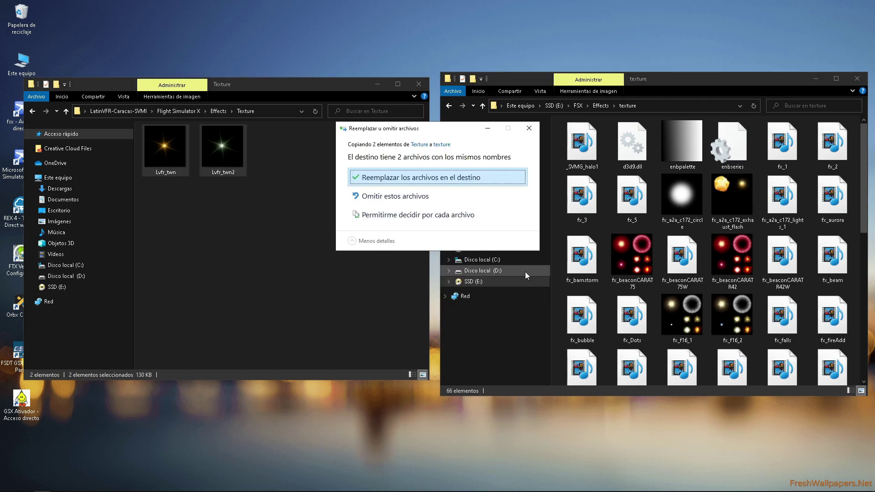
{"action": "left_click", "coordinate": [431, 181]}
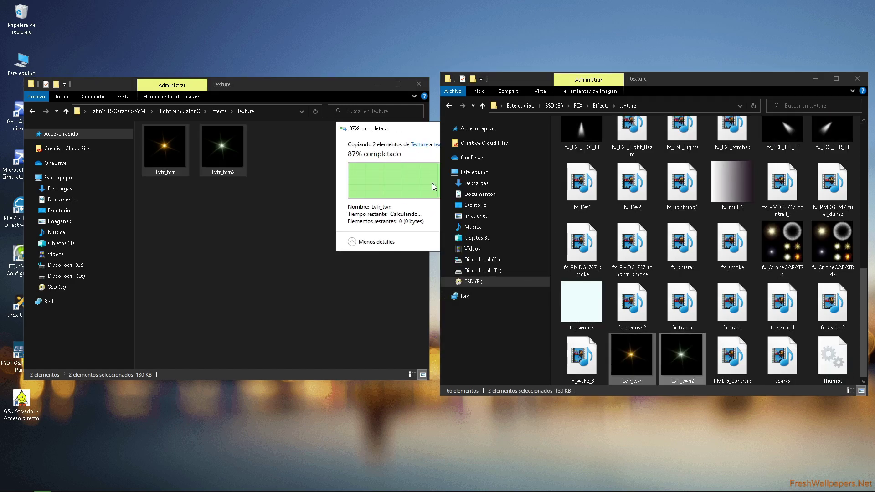
Return to the FSX root folder in the simulator window and to the Flight Simulator X folder in the scenery window.
{"action": "left_click", "coordinate": [449, 109]}
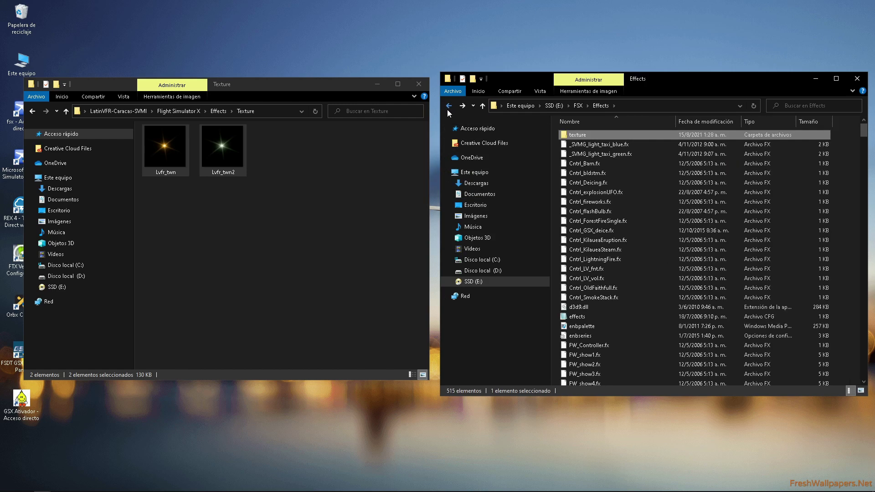
{"action": "left_click", "coordinate": [33, 112]}
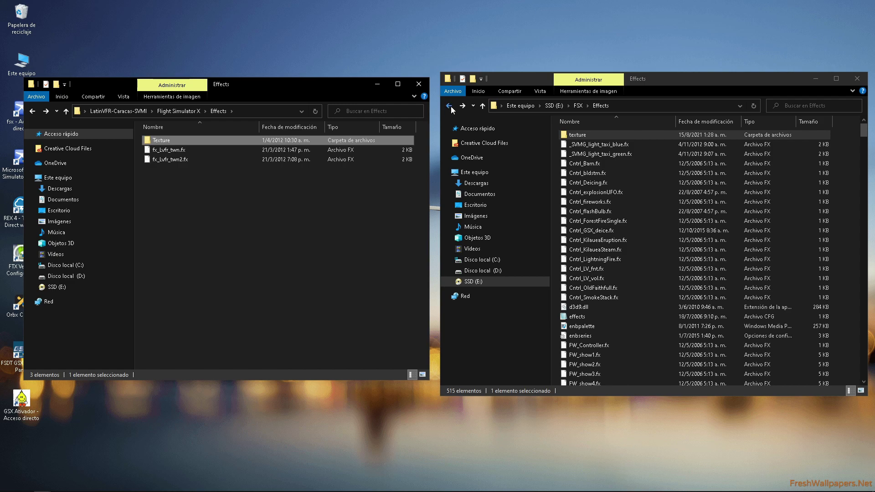
{"action": "left_click", "coordinate": [451, 108]}
{"action": "left_click", "coordinate": [33, 113]}
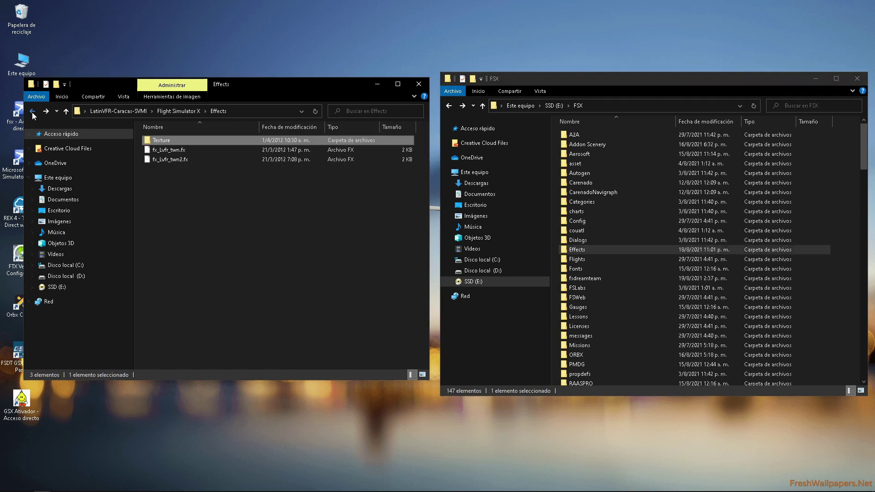
{"action": "left_click", "coordinate": [33, 113]}
Open the Scenery folder in both the scenery package window and the FSX simulator window.
{"action": "left_click", "coordinate": [177, 149]}
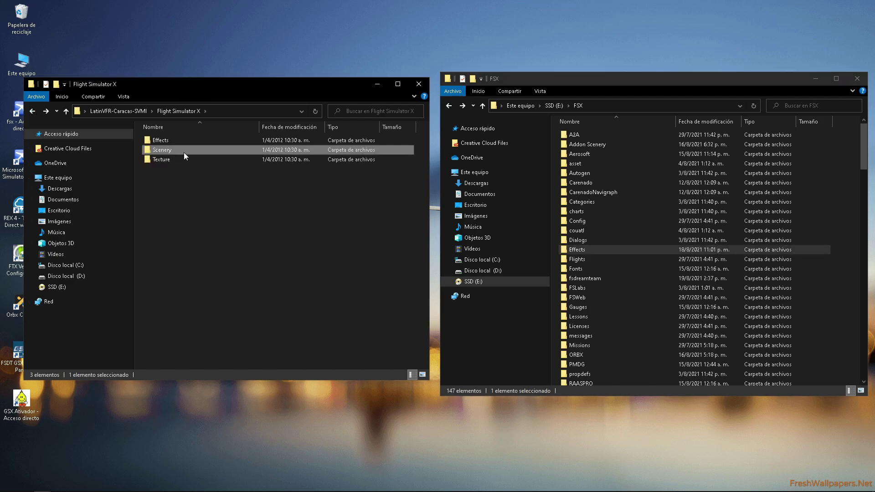
{"action": "scroll", "coordinate": [603, 234], "scroll_direction": "down", "scroll_amount": 4}
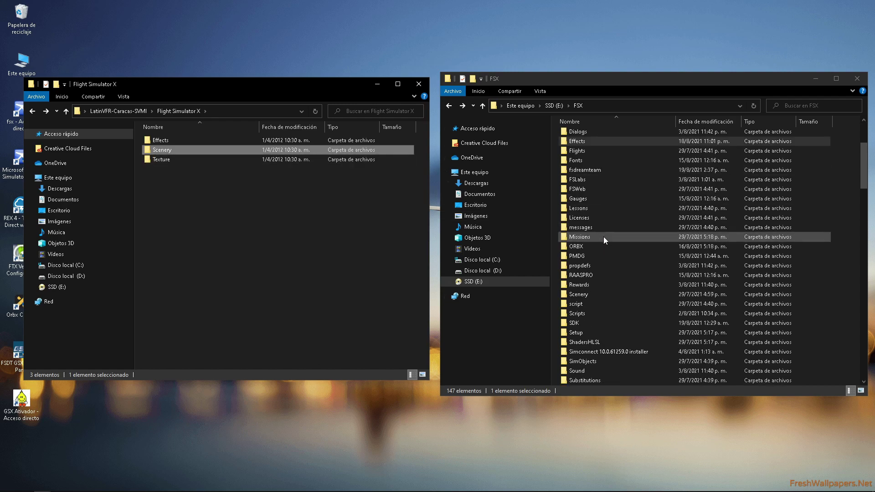
{"action": "left_click", "coordinate": [579, 295]}
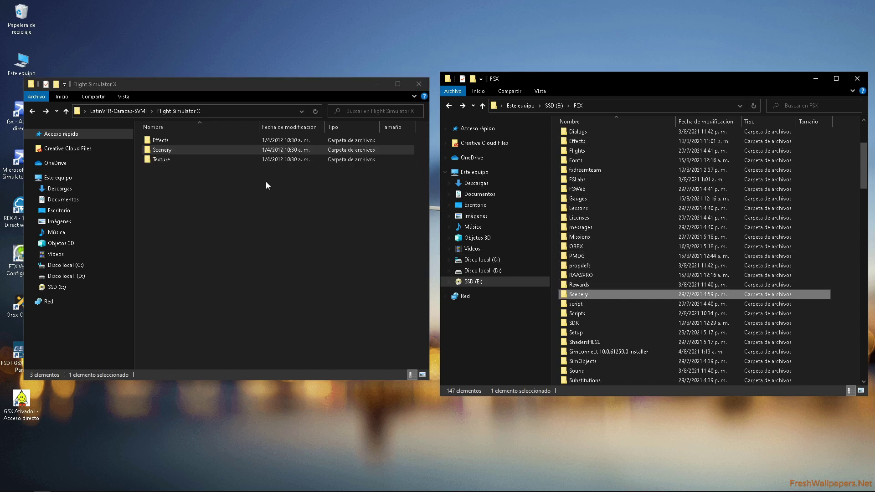
{"action": "double_click", "coordinate": [180, 152]}
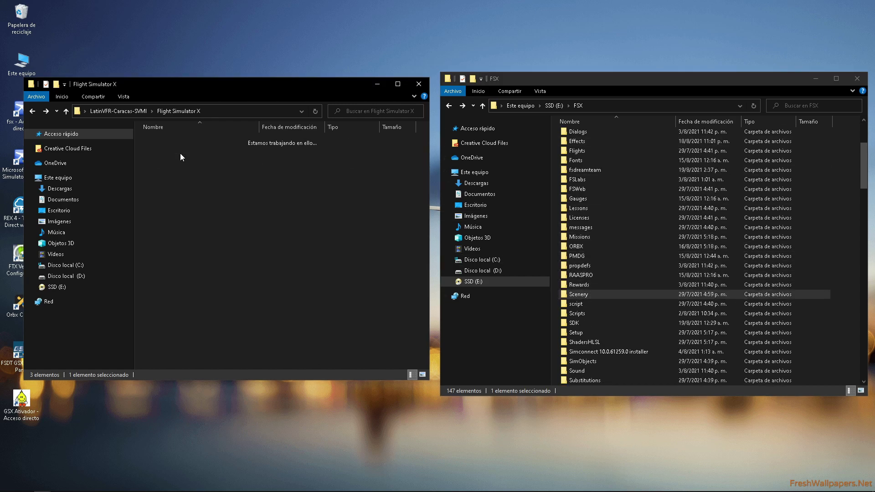
{"action": "double_click", "coordinate": [590, 295]}
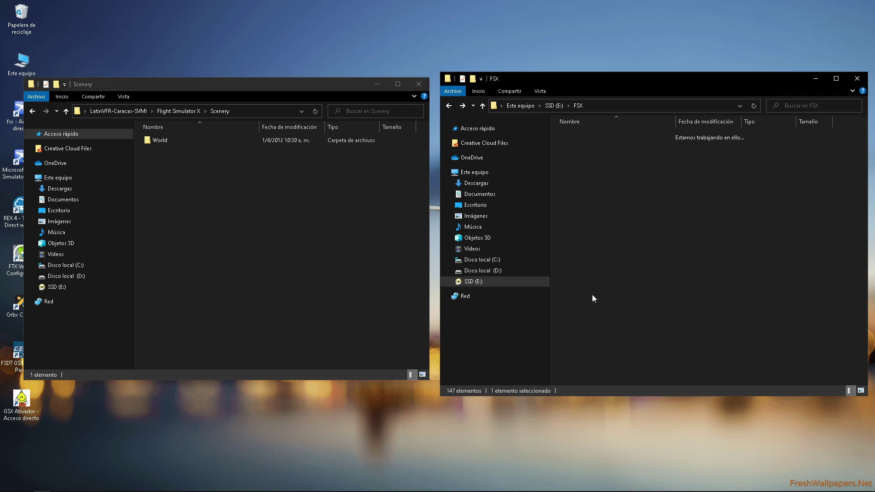
Open the World folder inside Scenery in both the FSX simulator window and the scenery package window.
{"action": "left_click", "coordinate": [146, 141]}
{"action": "left_click", "coordinate": [638, 222]}
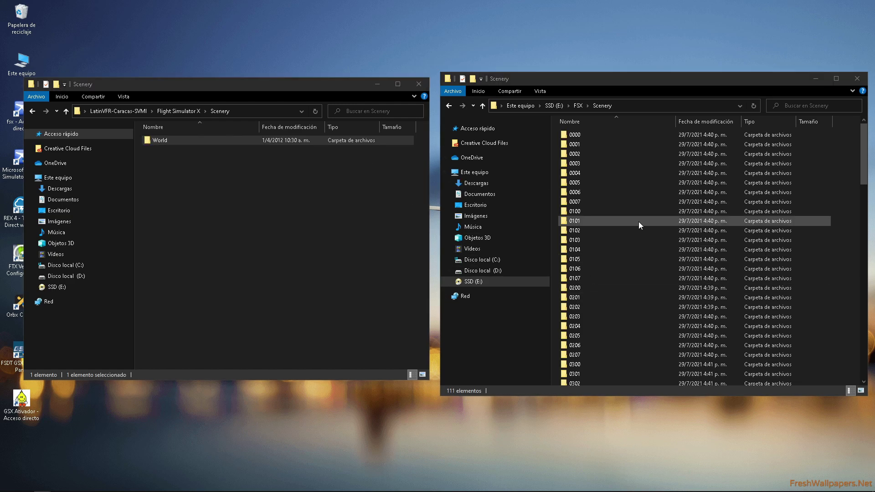
{"action": "scroll", "coordinate": [644, 223], "scroll_direction": "down", "scroll_amount": 9}
{"action": "scroll", "coordinate": [644, 223], "scroll_direction": "down", "scroll_amount": 19}
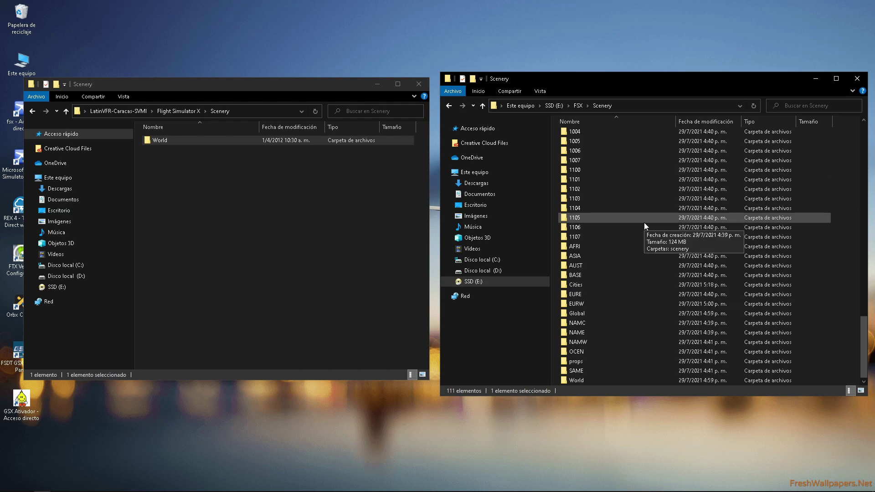
{"action": "left_click", "coordinate": [576, 379]}
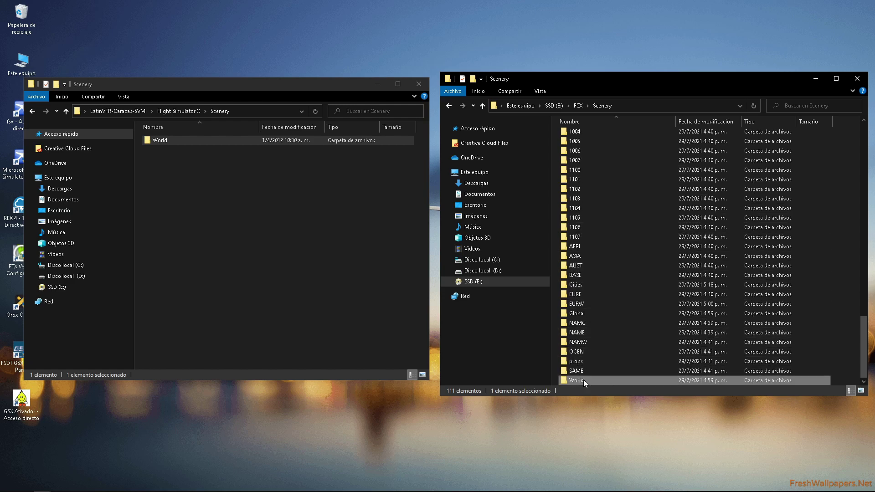
{"action": "double_click", "coordinate": [601, 379]}
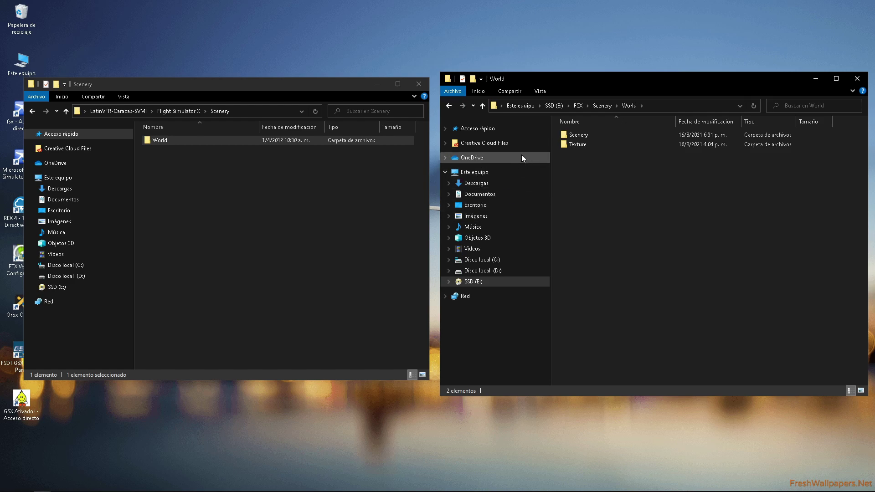
{"action": "double_click", "coordinate": [206, 140]}
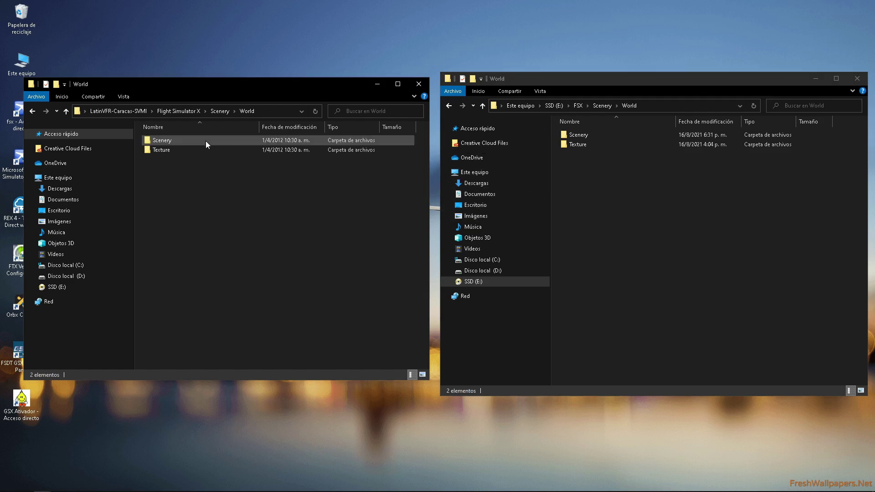
{"action": "left_click", "coordinate": [192, 141]}
{"action": "left_click", "coordinate": [579, 136]}
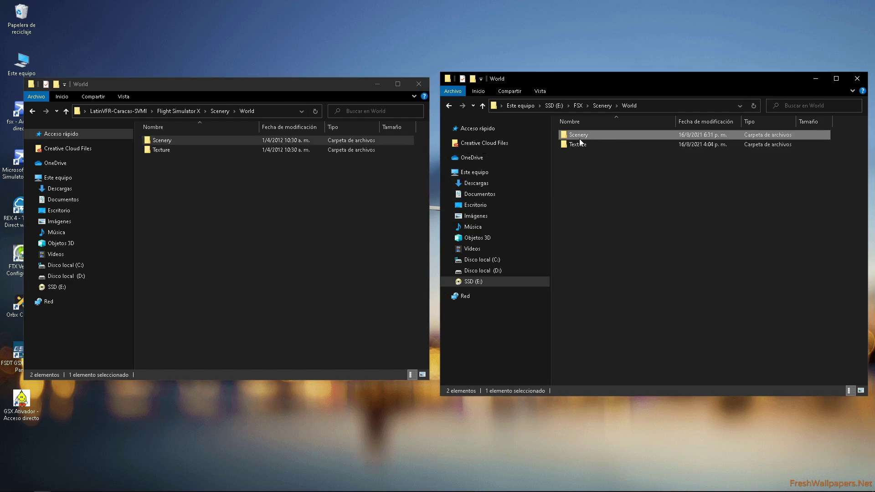
{"action": "left_click", "coordinate": [224, 150]}
{"action": "left_click", "coordinate": [590, 145]}
{"action": "left_click", "coordinate": [181, 151]}
Copy SVMI_ADEX_RGM_ALT.BGL from the package's World Scenery folder into the FSX World Scenery folder, replacing the existing file.
{"action": "left_click", "coordinate": [176, 142]}
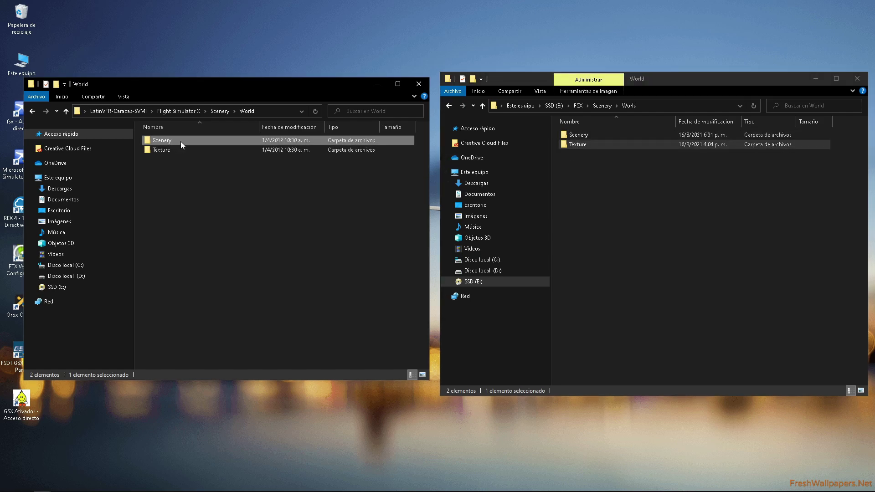
{"action": "double_click", "coordinate": [162, 142]}
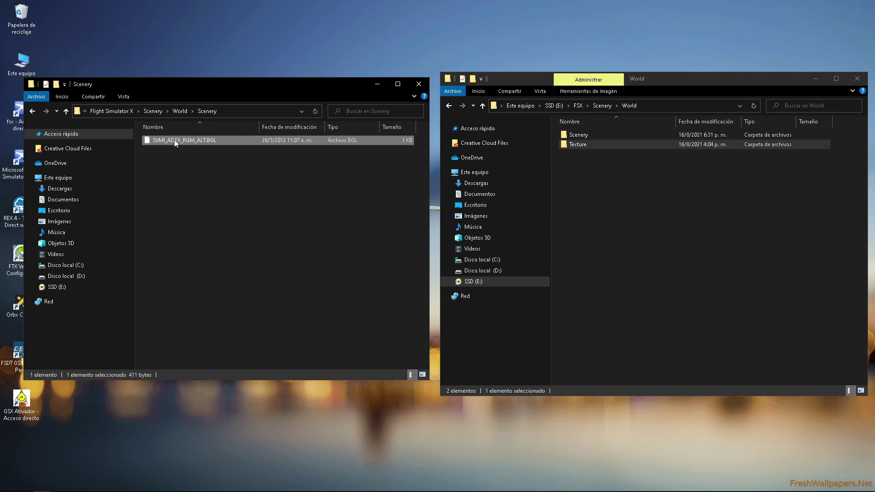
{"action": "right_click", "coordinate": [174, 141]}
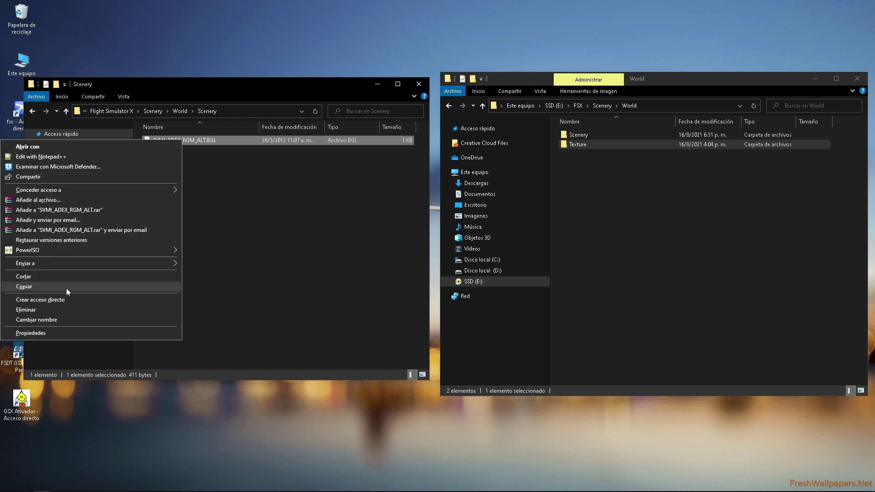
{"action": "left_click", "coordinate": [39, 286]}
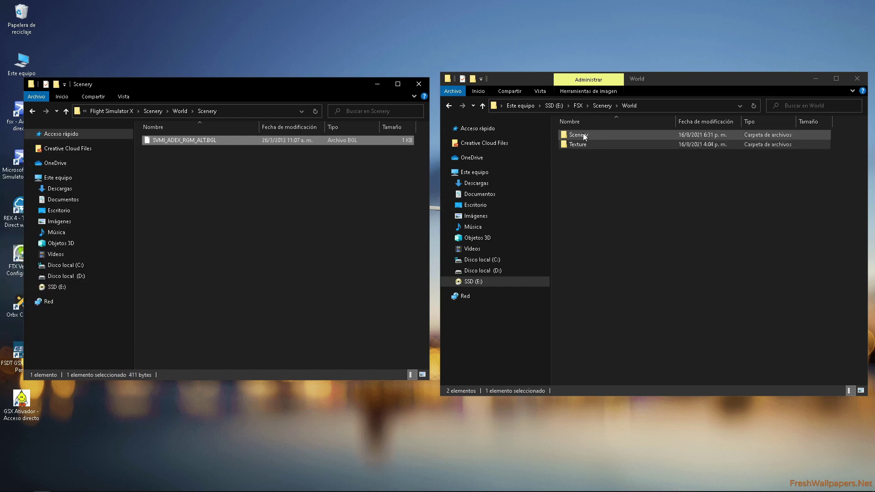
{"action": "left_click", "coordinate": [561, 137]}
{"action": "double_click", "coordinate": [571, 136]}
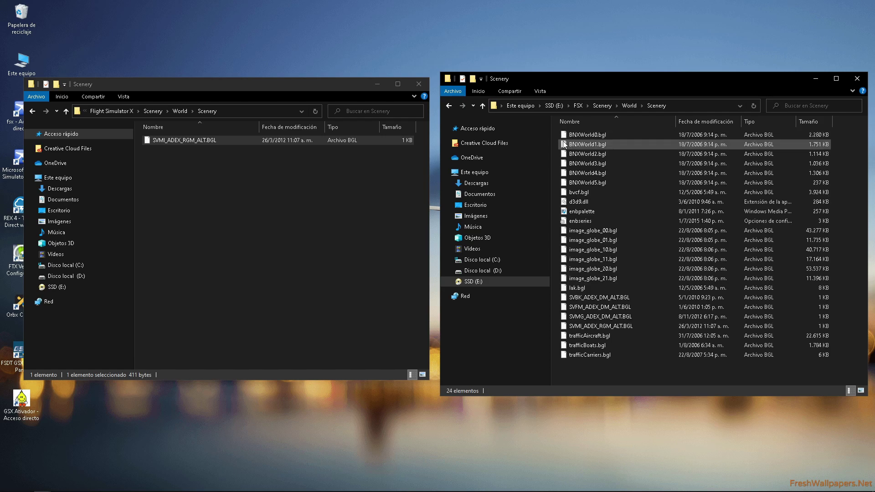
{"action": "right_click", "coordinate": [554, 143]}
{"action": "left_click", "coordinate": [476, 206]}
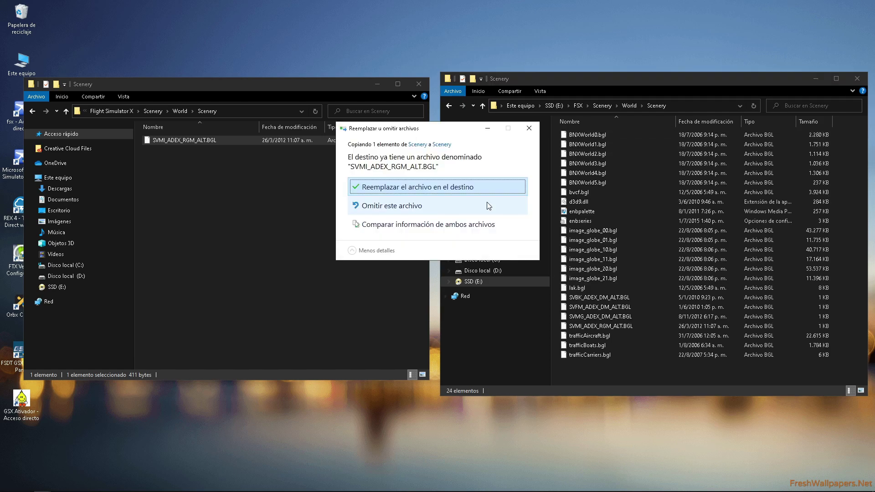
{"action": "left_click", "coordinate": [402, 188]}
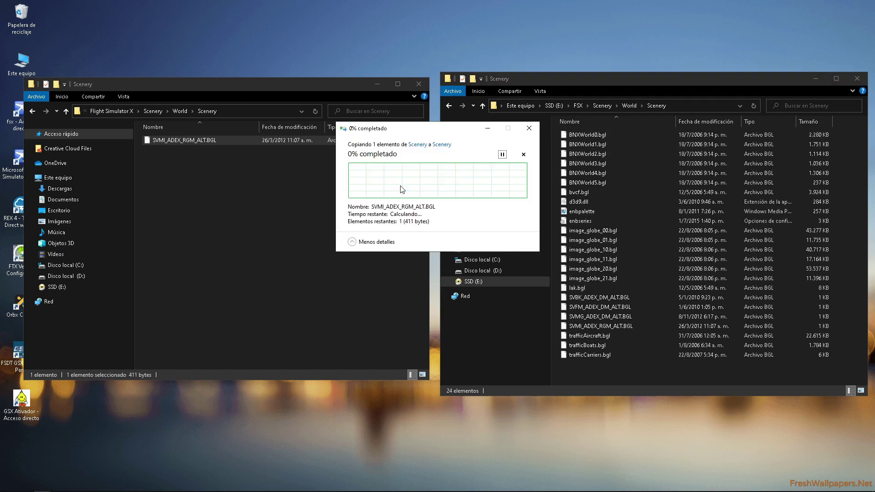
Go back to the World folder and open its Texture folder in both the FSX simulator window and the scenery package window.
{"action": "left_click", "coordinate": [449, 107]}
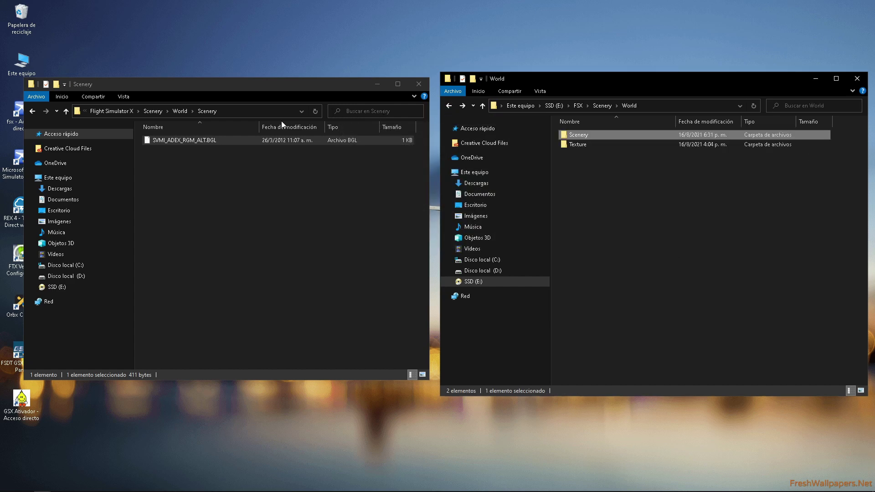
{"action": "left_click", "coordinate": [32, 115]}
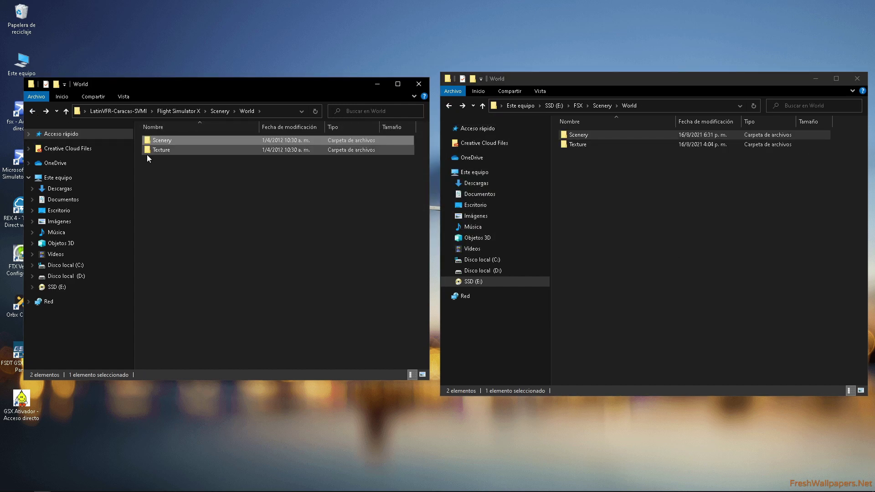
{"action": "left_click", "coordinate": [149, 152]}
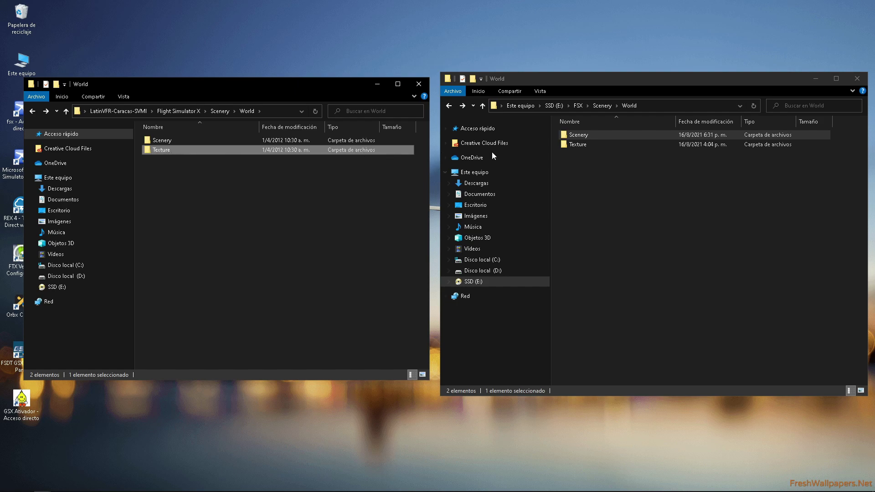
{"action": "left_click", "coordinate": [609, 145]}
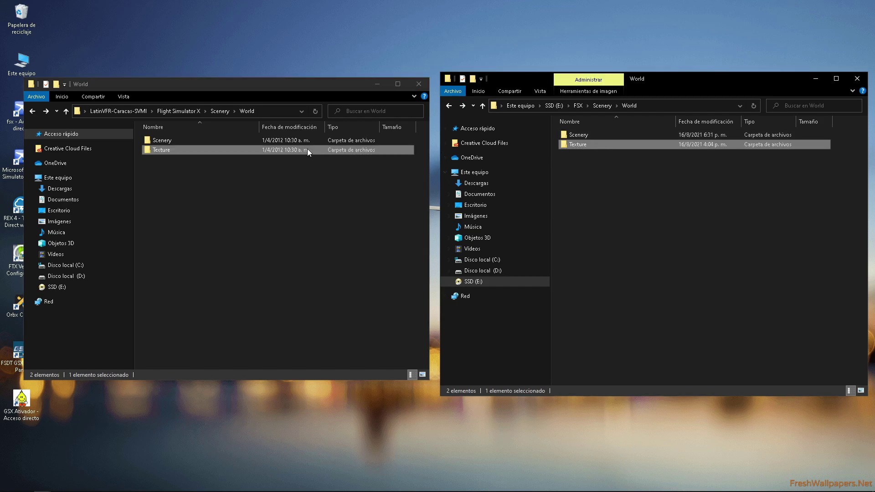
{"action": "double_click", "coordinate": [215, 149]}
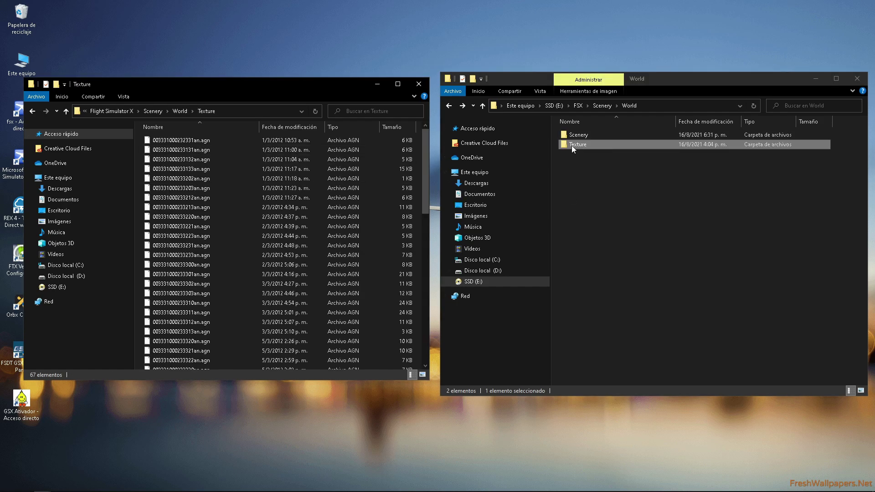
{"action": "double_click", "coordinate": [610, 146]}
Copy all the AGN files from the package's World Texture folder into the FSX World Texture folder, replacing the existing files.
{"action": "left_click_drag", "start_coordinate": [226, 138], "coordinate": [228, 455]}
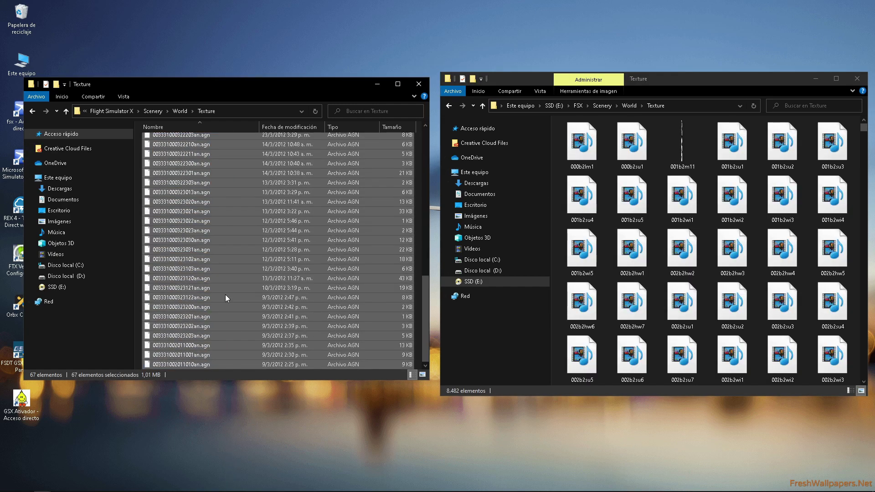
{"action": "right_click", "coordinate": [231, 241]}
{"action": "left_click", "coordinate": [124, 371]}
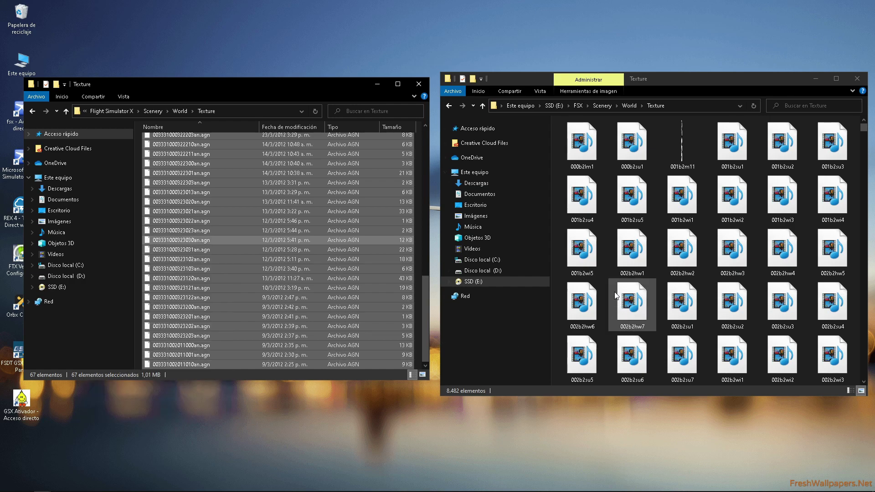
{"action": "left_click", "coordinate": [556, 254]}
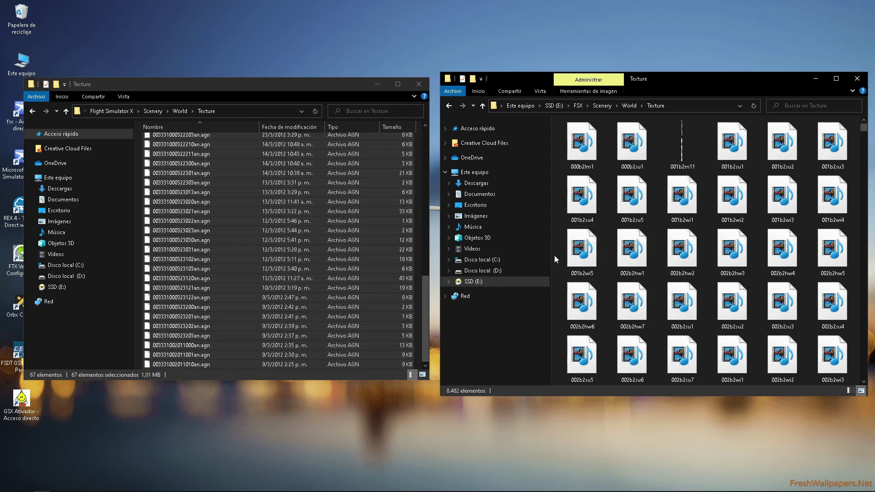
{"action": "right_click", "coordinate": [555, 255]}
{"action": "left_click", "coordinate": [477, 319]}
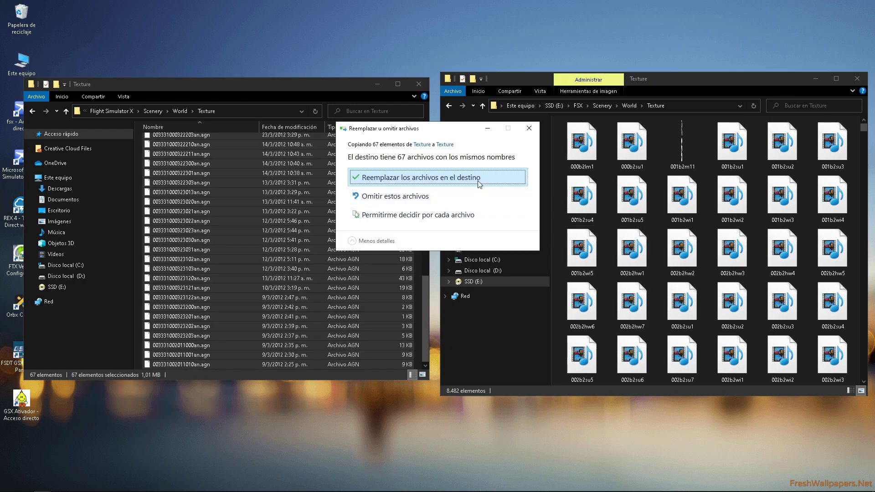
{"action": "left_click", "coordinate": [392, 176]}
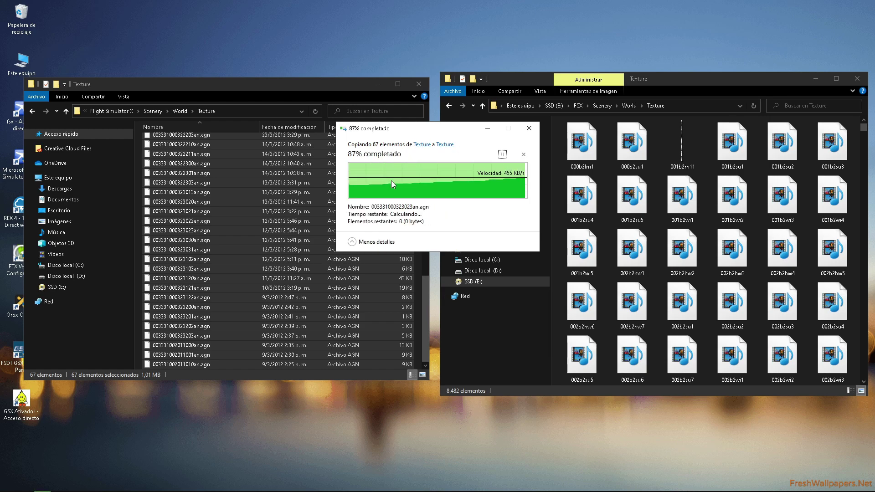
Return to the FSX root folder in the simulator window and to the package's Flight Simulator X folder in the scenery window.
{"action": "left_click", "coordinate": [448, 106]}
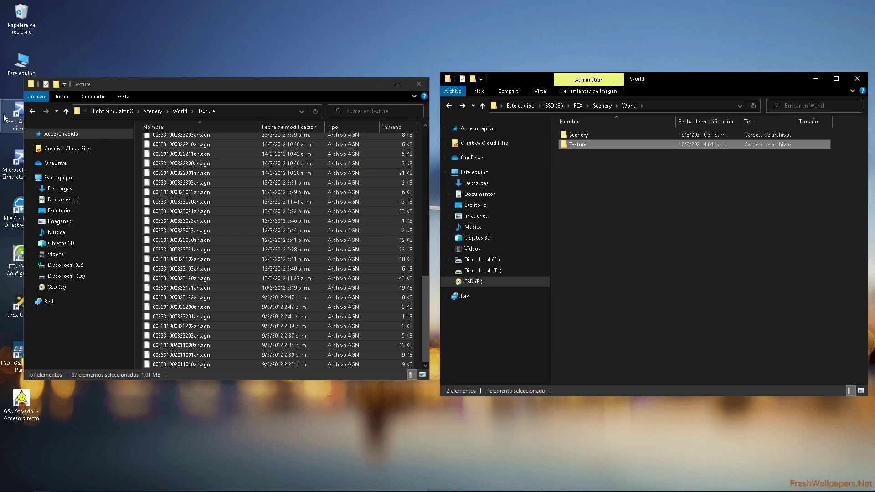
{"action": "left_click", "coordinate": [33, 112]}
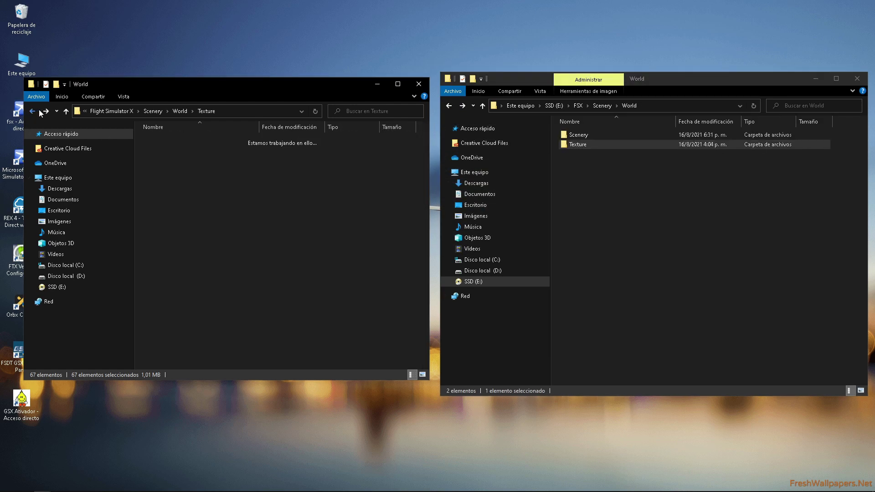
{"action": "left_click", "coordinate": [449, 106]}
{"action": "left_click", "coordinate": [33, 112]}
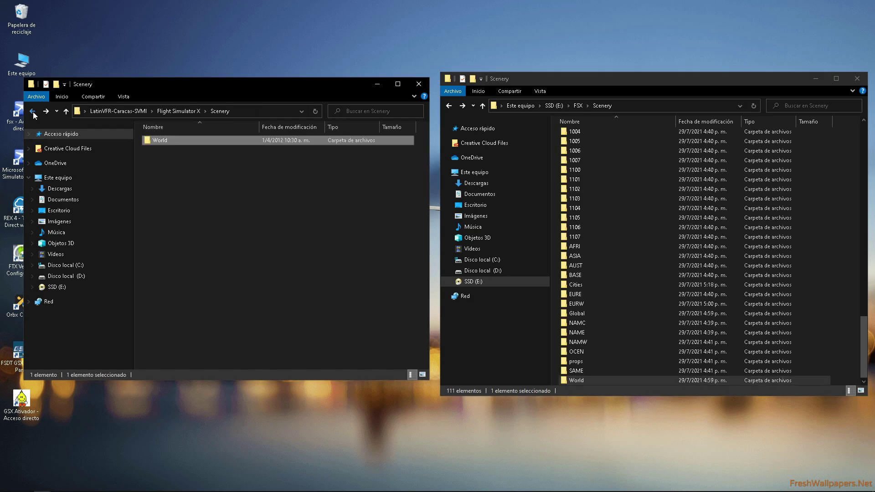
{"action": "left_click", "coordinate": [449, 106]}
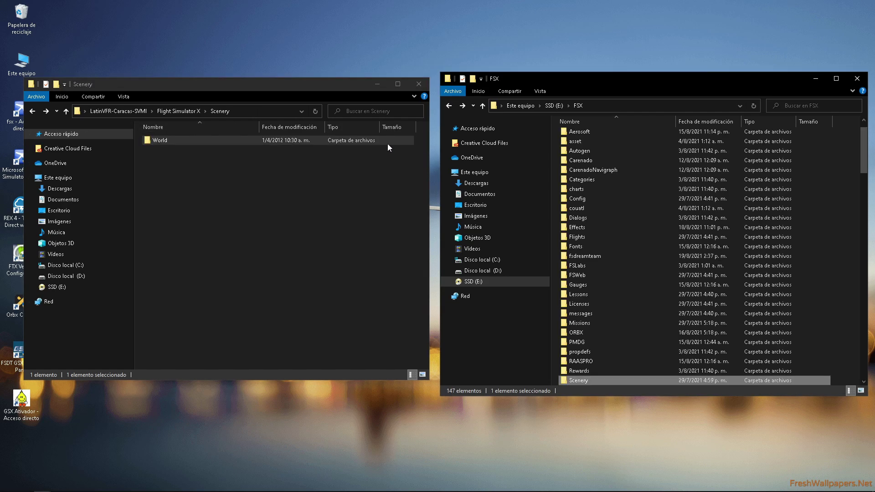
{"action": "left_click", "coordinate": [32, 112]}
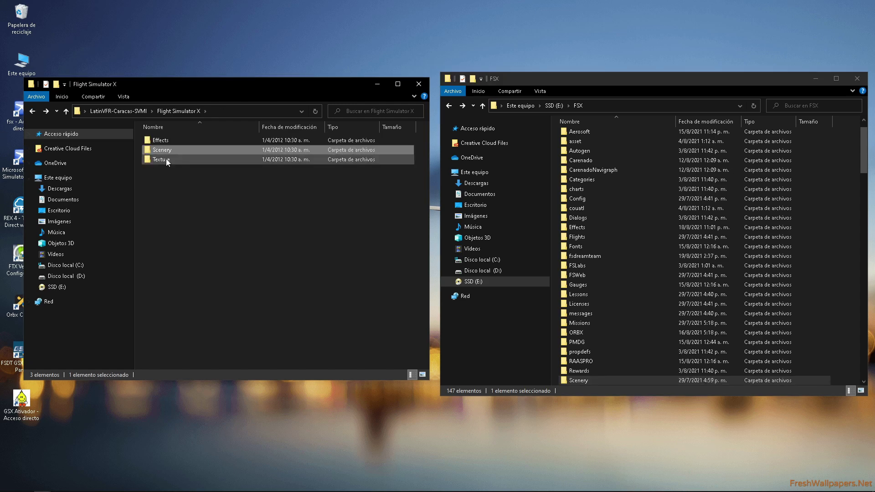
Open the Texture folder directly under Flight Simulator X in the package window and the one under FSX in the simulator window.
{"action": "left_click", "coordinate": [152, 160]}
{"action": "scroll", "coordinate": [723, 298], "scroll_direction": "down", "scroll_amount": 9}
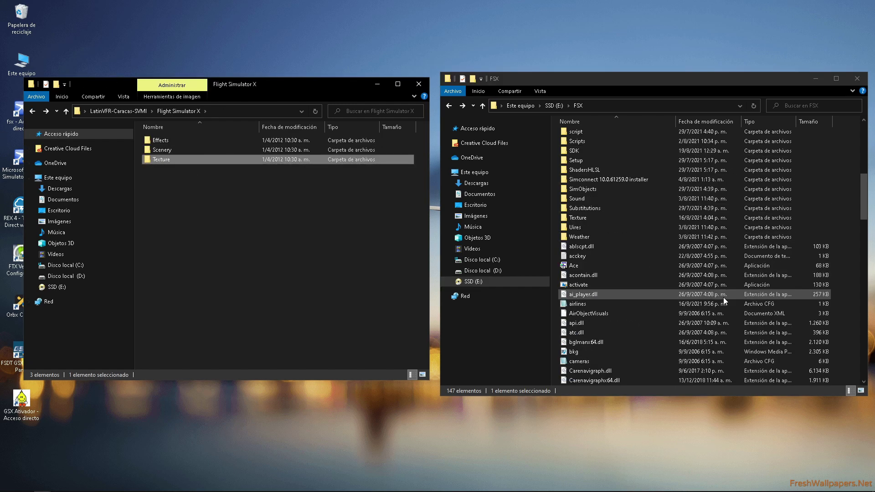
{"action": "scroll", "coordinate": [639, 232], "scroll_direction": "up", "scroll_amount": 1}
{"action": "left_click", "coordinate": [585, 237]}
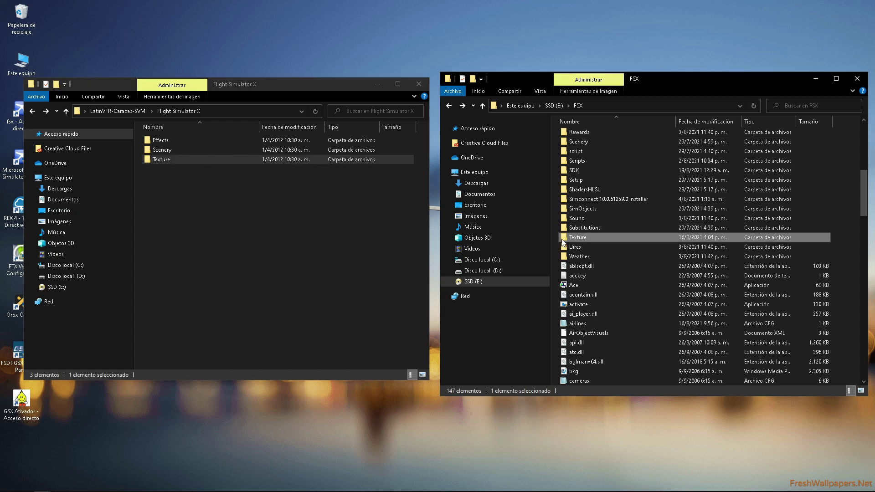
{"action": "left_click", "coordinate": [195, 163]}
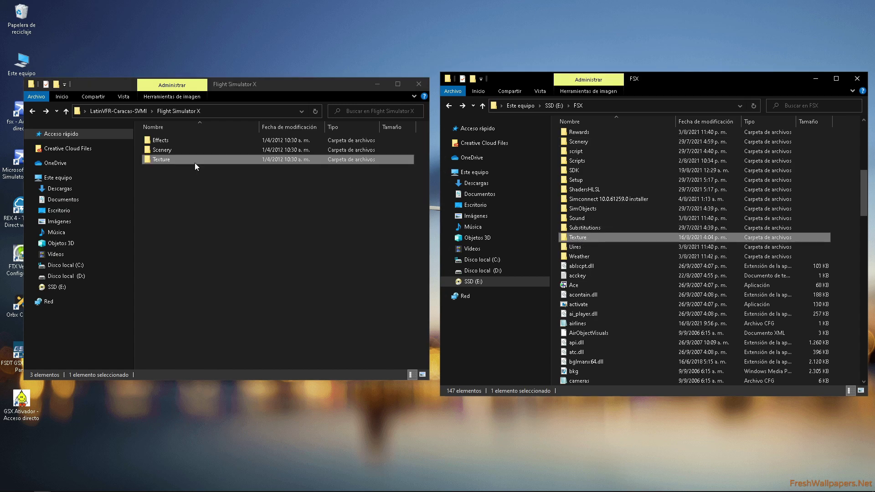
{"action": "double_click", "coordinate": [163, 163]}
{"action": "left_click_drag", "start_coordinate": [279, 191], "coordinate": [162, 134]}
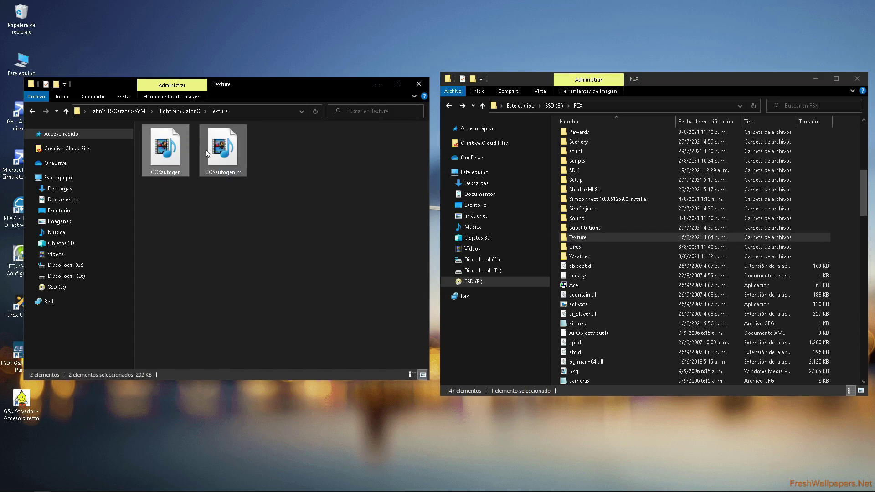
{"action": "left_click", "coordinate": [593, 237]}
{"action": "double_click", "coordinate": [592, 237]}
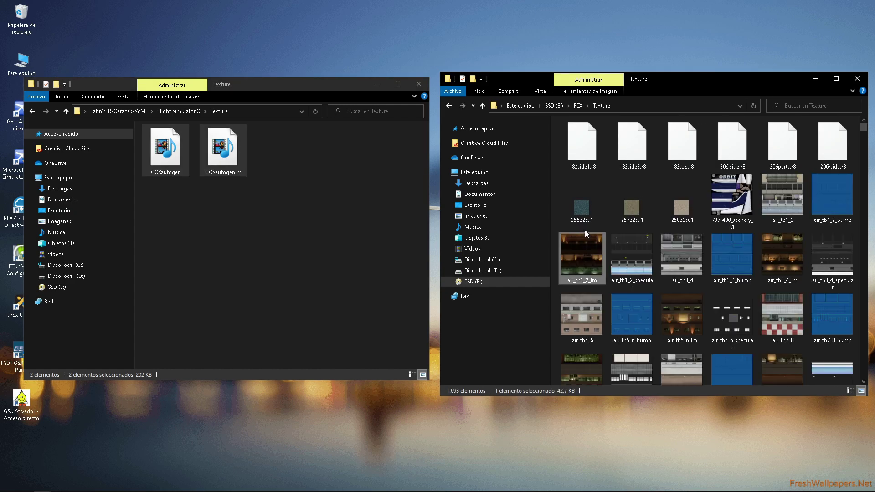
Copy CCSautogen and CCSautogenlm from the package's Texture folder into the FSX Texture folder, replacing the existing files.
{"action": "left_click_drag", "start_coordinate": [302, 163], "coordinate": [142, 145]}
{"action": "right_click", "coordinate": [156, 147]}
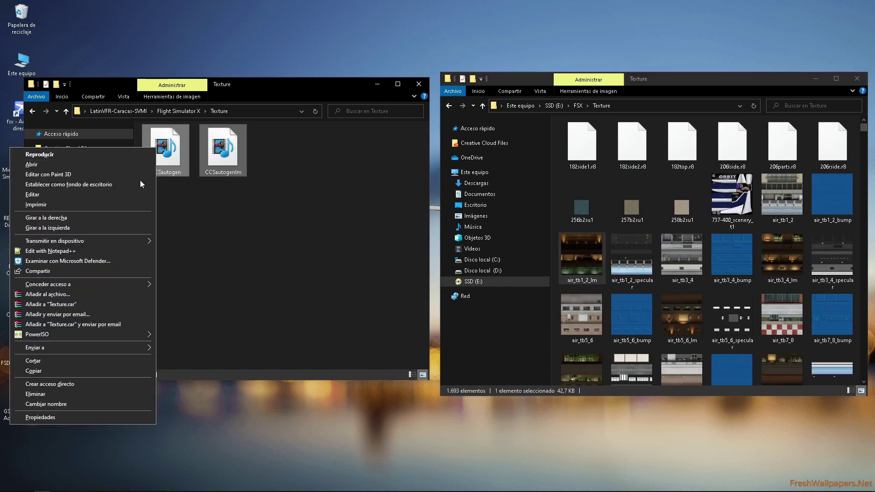
{"action": "left_click", "coordinate": [41, 373]}
{"action": "right_click", "coordinate": [554, 191]}
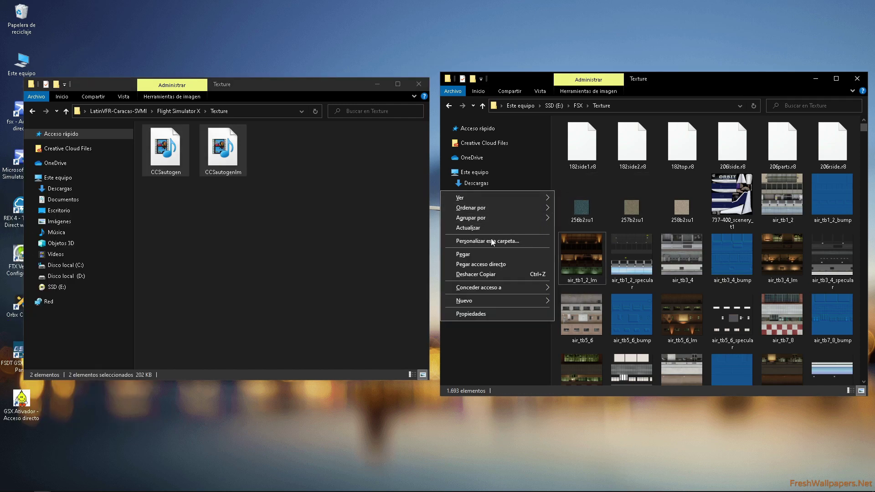
{"action": "left_click", "coordinate": [464, 256]}
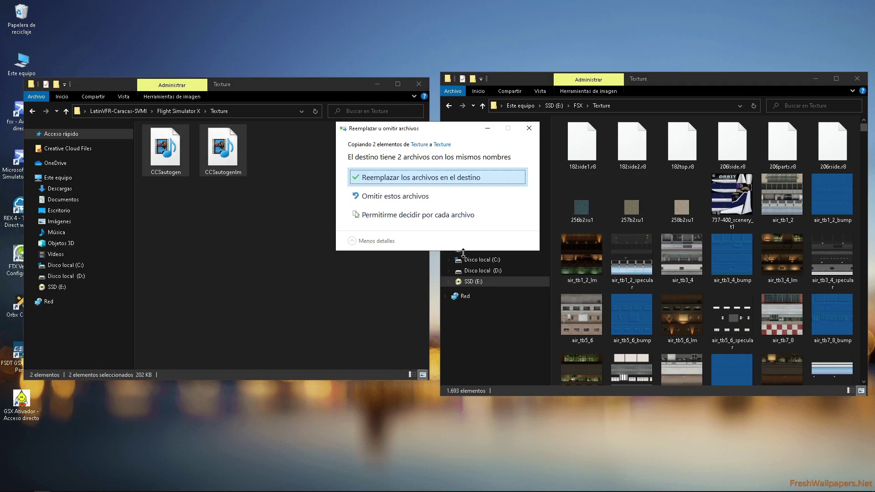
{"action": "left_click", "coordinate": [412, 175]}
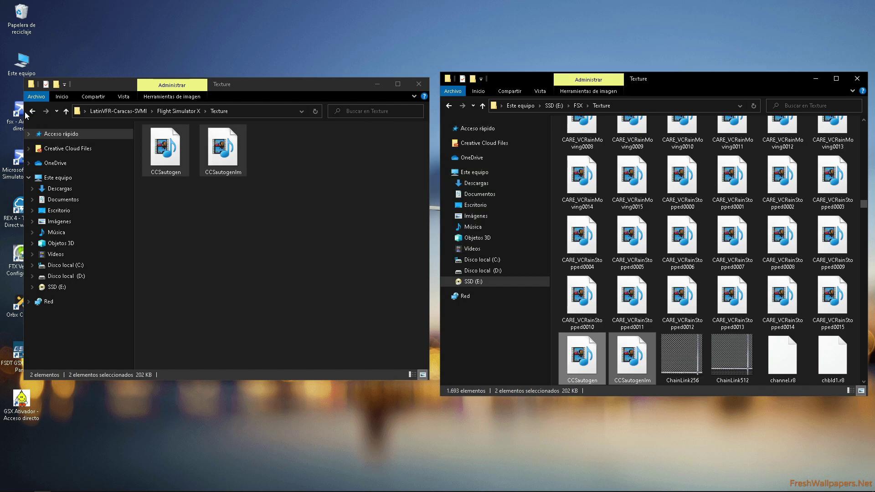
Return to the FSX root folder in the simulator window and to the LatinVFR-Caracas-SVMI folder in the package window.
{"action": "left_click", "coordinate": [449, 110]}
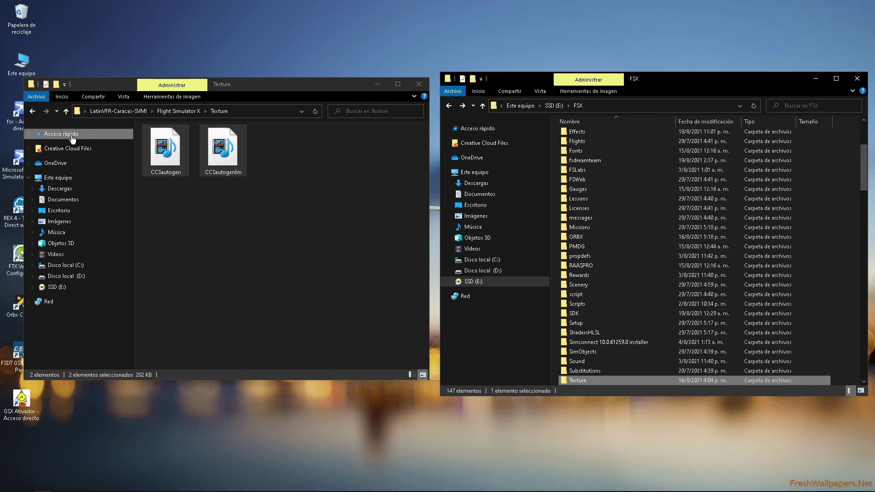
{"action": "left_click", "coordinate": [32, 112]}
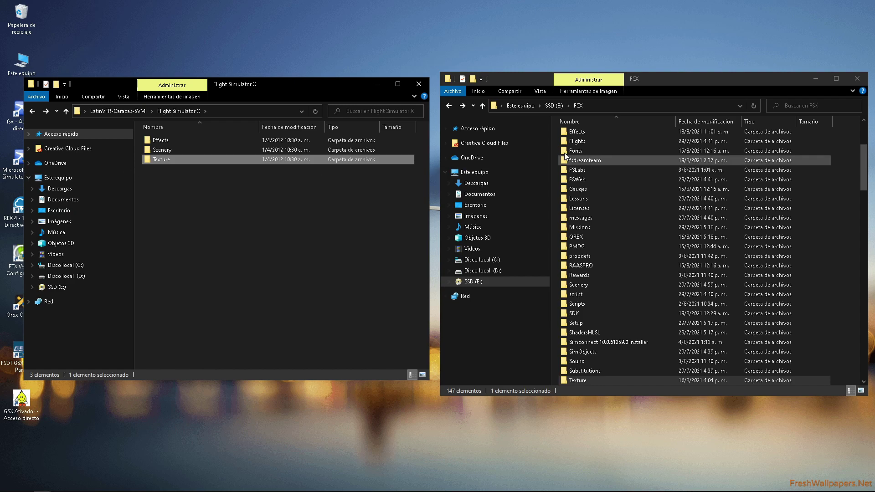
{"action": "left_click", "coordinate": [33, 111]}
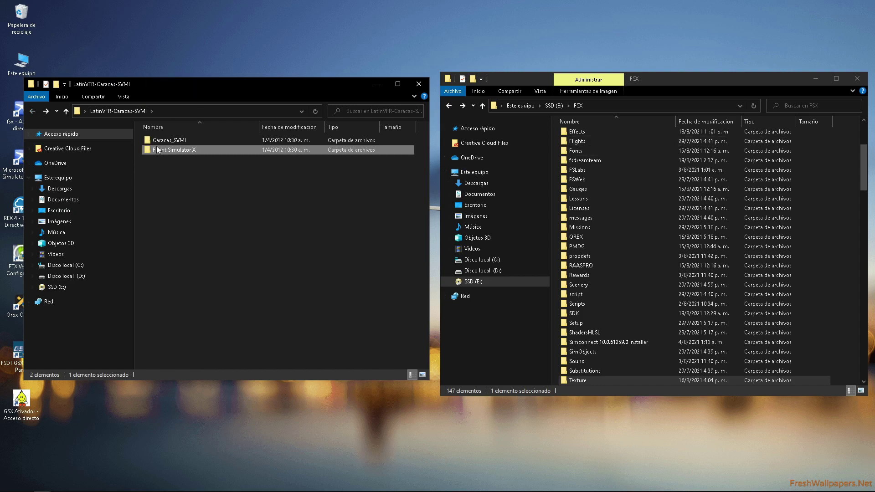
Copy the Caracas_SVMI folder from the package into the FSX Addon Scenery folder, replacing the existing files.
{"action": "left_click", "coordinate": [185, 140]}
{"action": "right_click", "coordinate": [187, 140]}
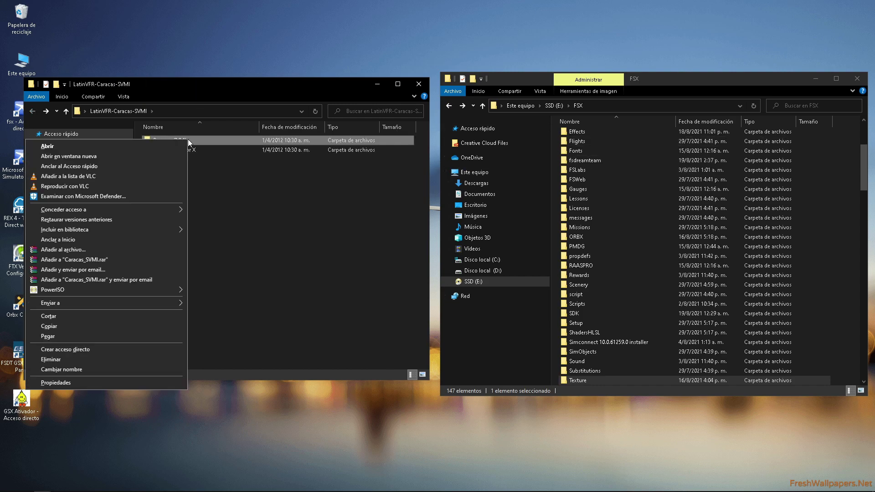
{"action": "left_click", "coordinate": [45, 327]}
{"action": "scroll", "coordinate": [592, 162], "scroll_direction": "up", "scroll_amount": 4}
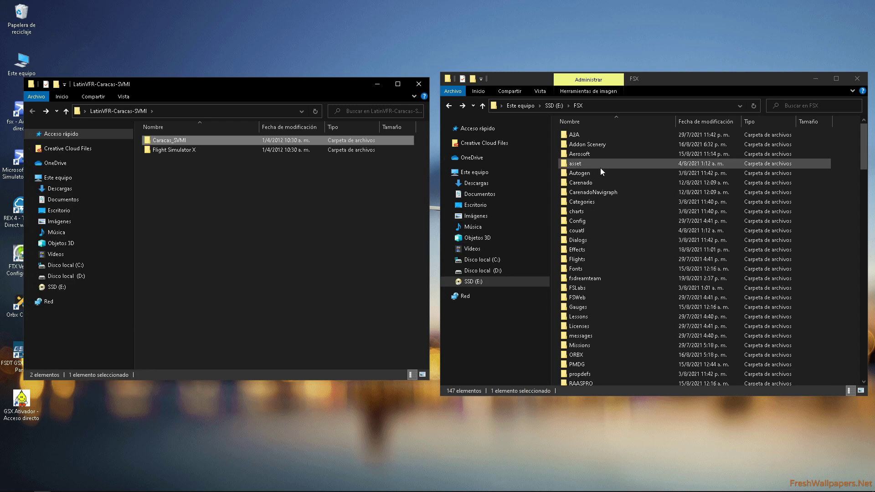
{"action": "left_click", "coordinate": [593, 144]}
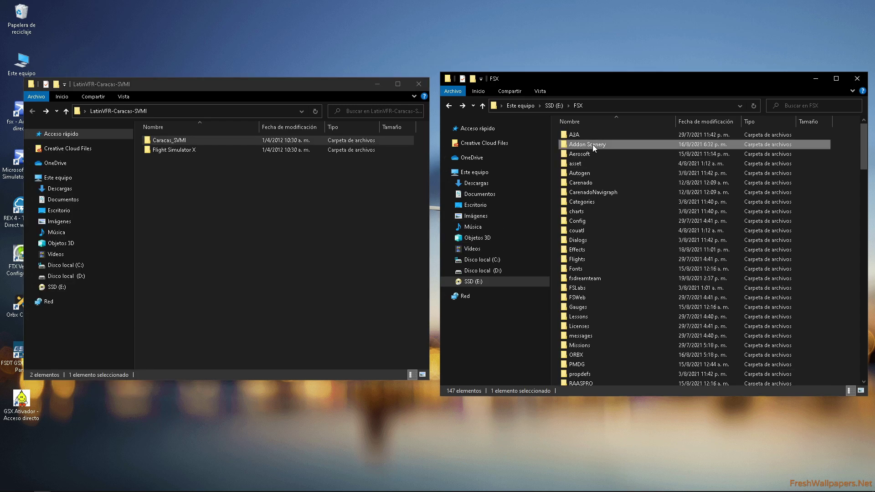
{"action": "double_click", "coordinate": [622, 146]}
{"action": "right_click", "coordinate": [655, 279]}
{"action": "left_click", "coordinate": [568, 317]}
{"action": "right_click", "coordinate": [682, 260]}
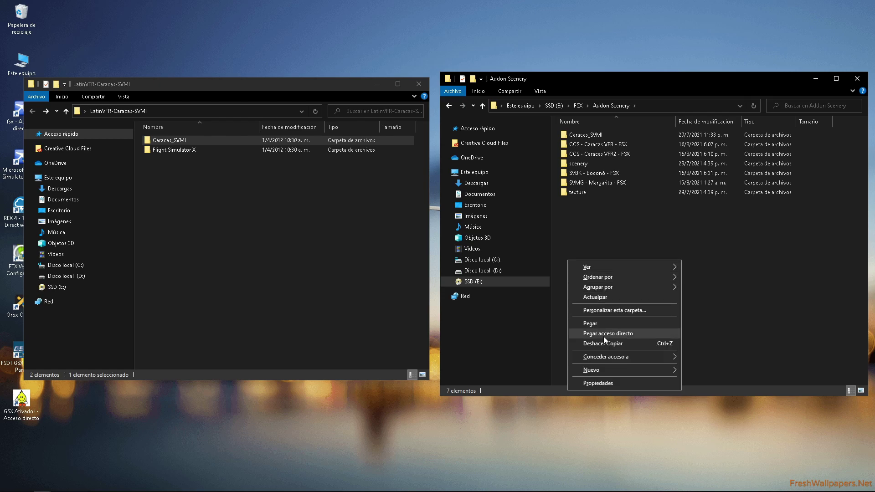
{"action": "left_click", "coordinate": [617, 323]}
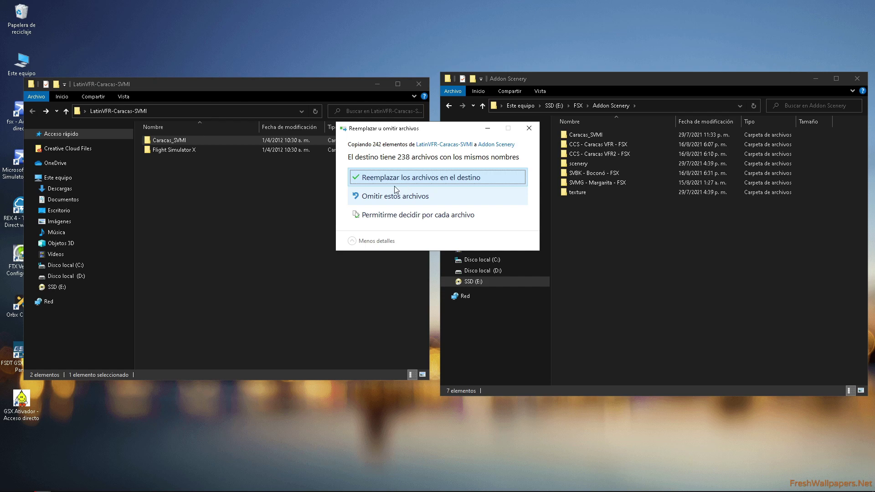
{"action": "left_click", "coordinate": [382, 181]}
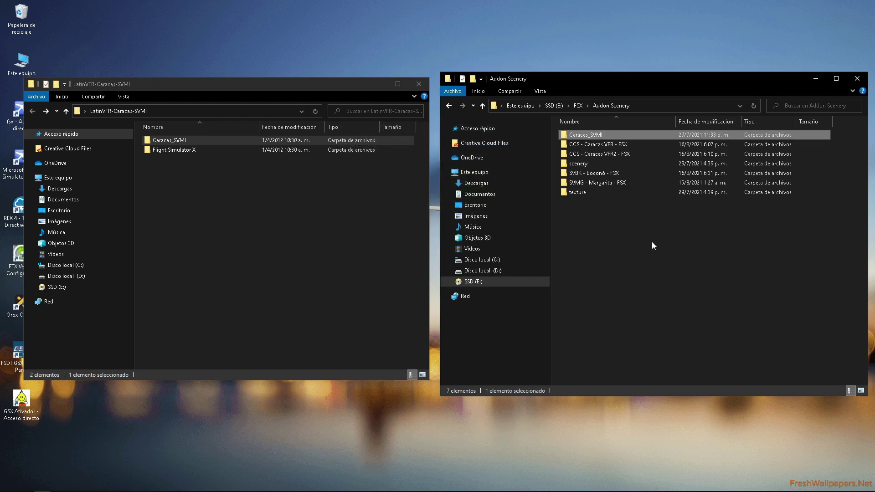
Close the package and Addon Scenery folder windows and start FSX as administrator from its desktop shortcut.
{"action": "left_click", "coordinate": [412, 86]}
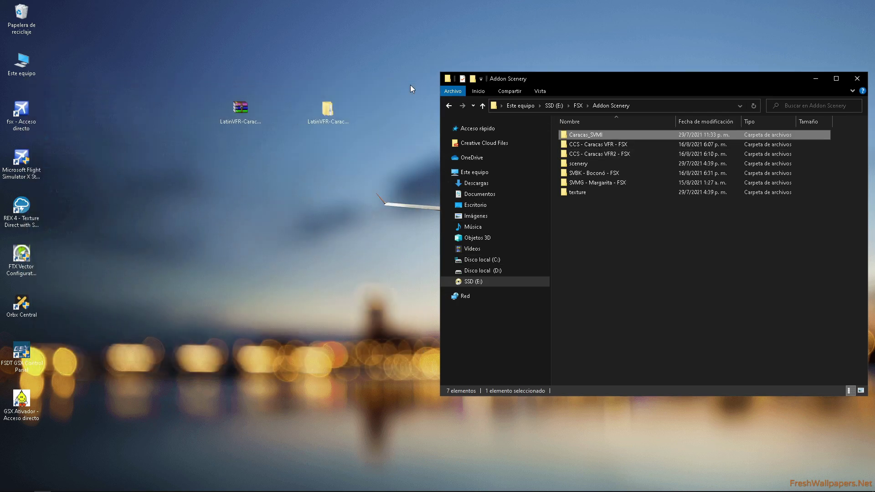
{"action": "left_click", "coordinate": [857, 79]}
{"action": "right_click", "coordinate": [3, 119]}
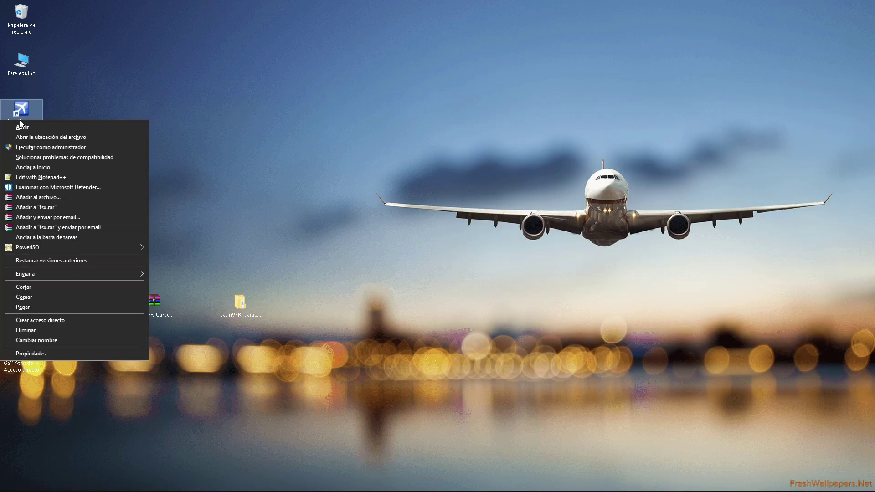
{"action": "left_click", "coordinate": [23, 147]}
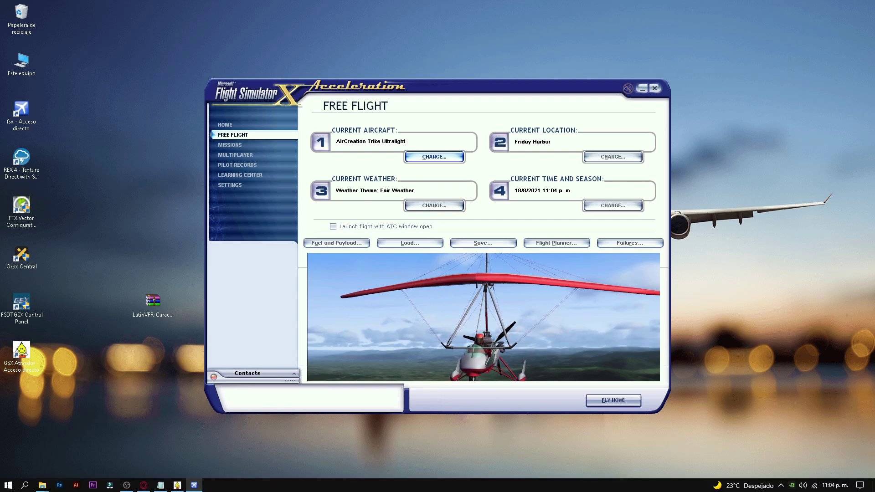
Open the Scenery Library from the FSX settings and select the Caracas_SVMI scenery area.
{"action": "left_click", "coordinate": [229, 185]}
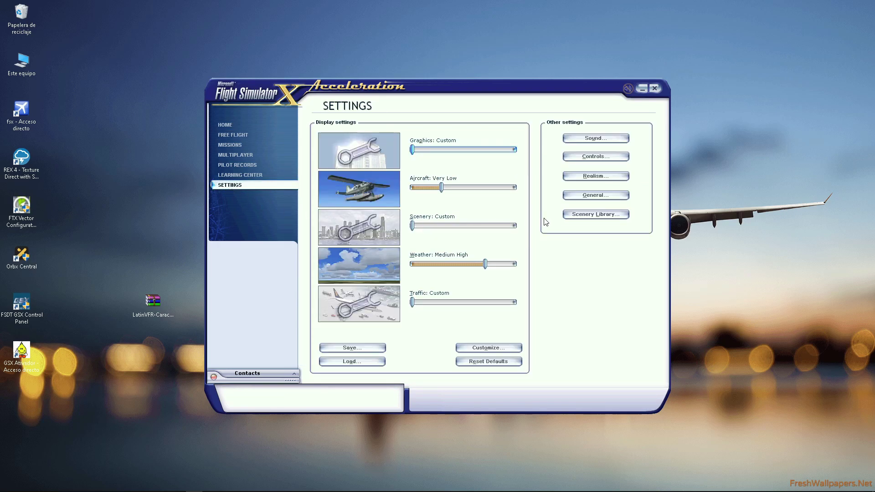
{"action": "left_click", "coordinate": [616, 215]}
{"action": "left_click", "coordinate": [501, 209]}
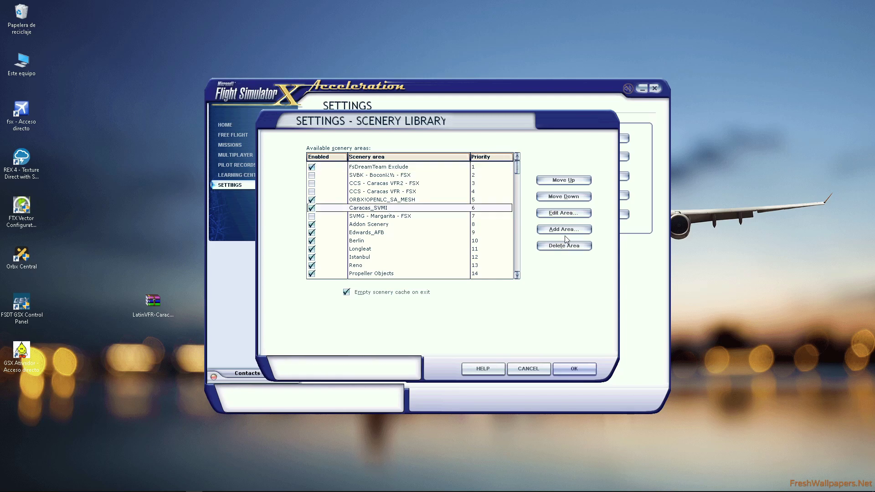
Add the Caracas_SVMI folder inside Addon Scenery as a scenery area and accept the Scenery Library settings.
{"action": "left_click", "coordinate": [555, 230]}
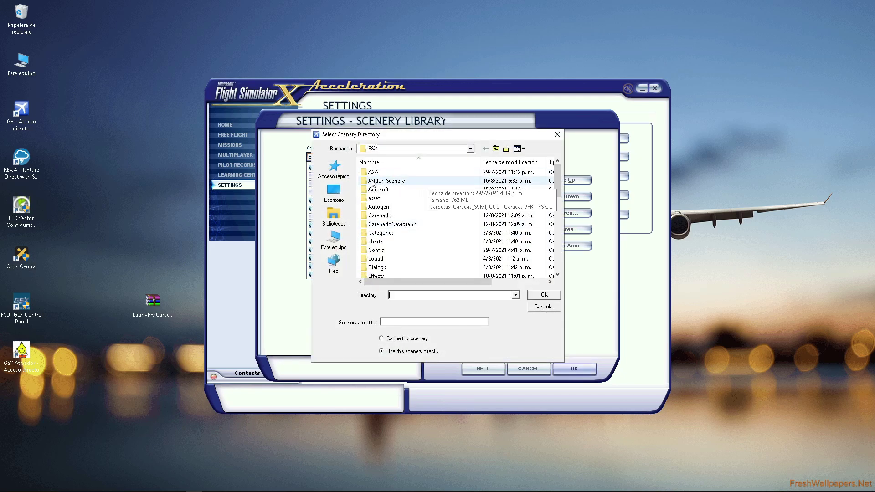
{"action": "double_click", "coordinate": [399, 182]}
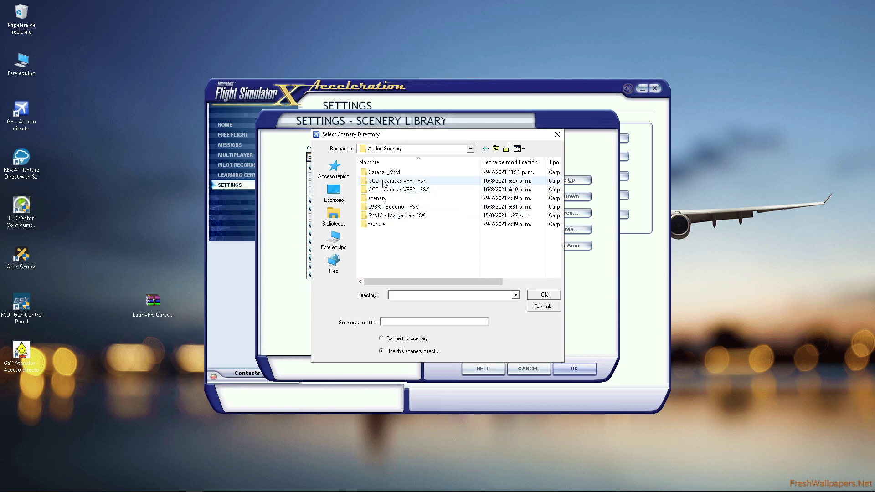
{"action": "left_click", "coordinate": [382, 181]}
{"action": "left_click", "coordinate": [369, 173]}
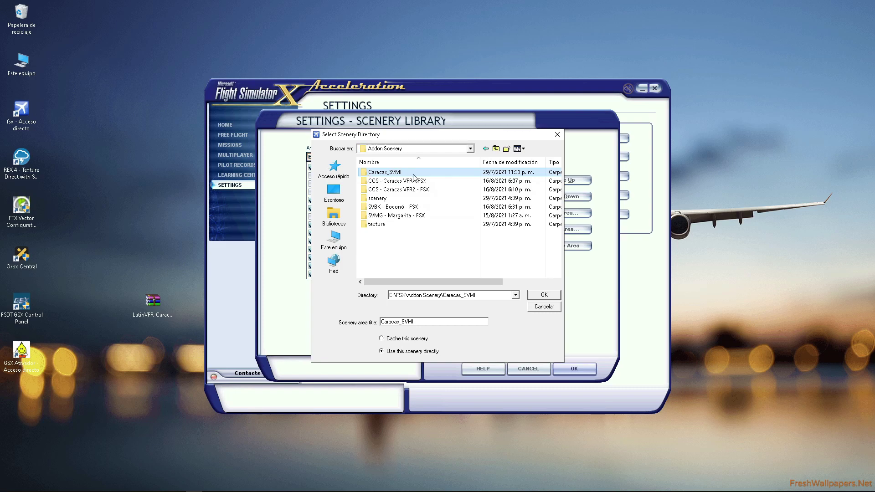
{"action": "left_click", "coordinate": [545, 295]}
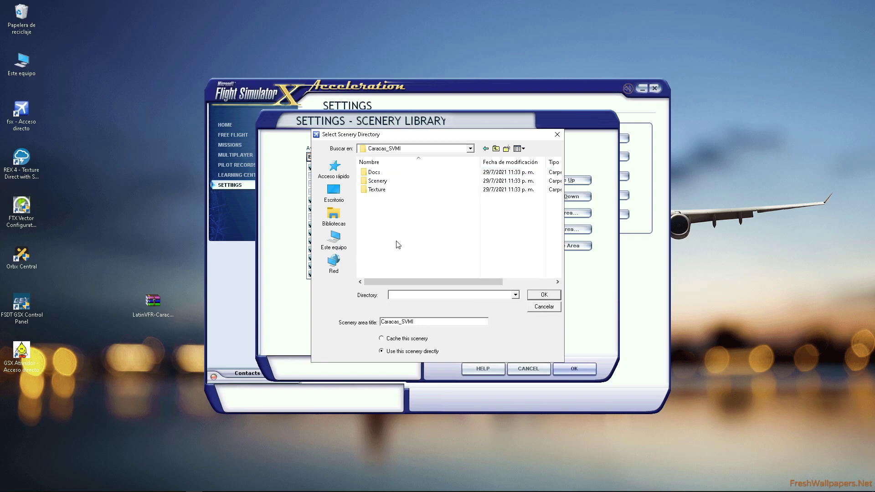
{"action": "key", "text": "Return"}
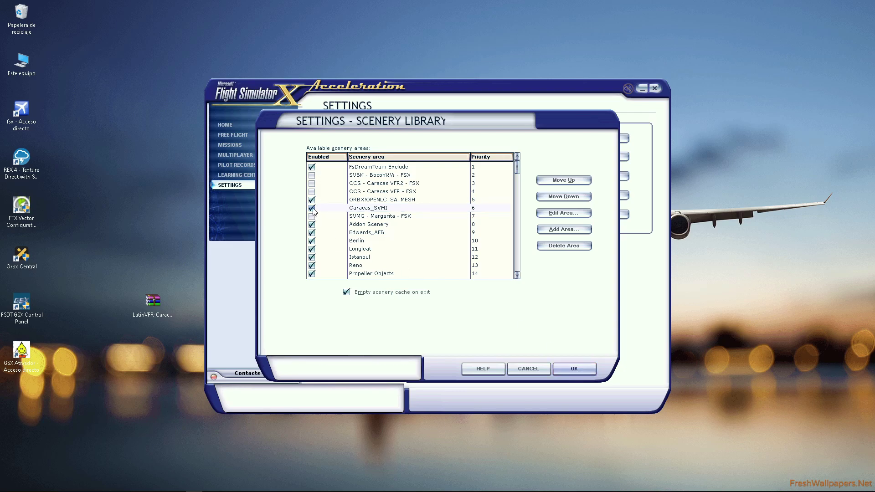
{"action": "left_click", "coordinate": [567, 368]}
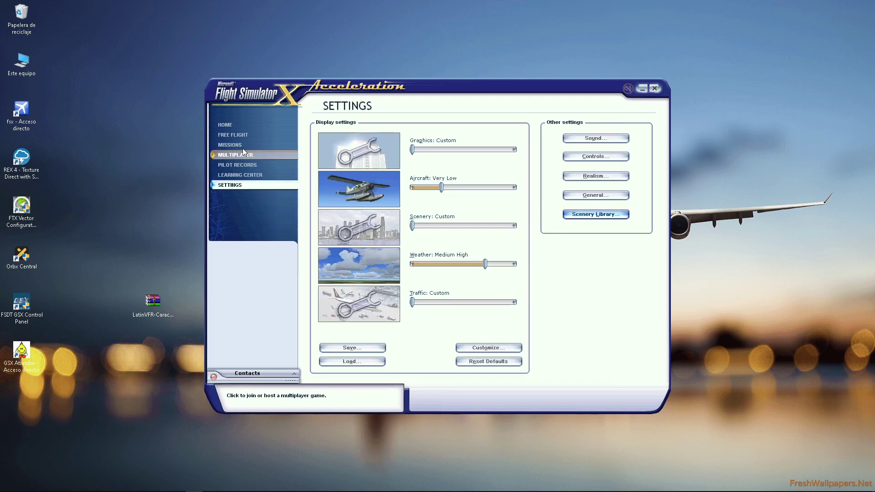
Return to the Free Flight screen and exit Flight Simulator X.
{"action": "left_click", "coordinate": [228, 136]}
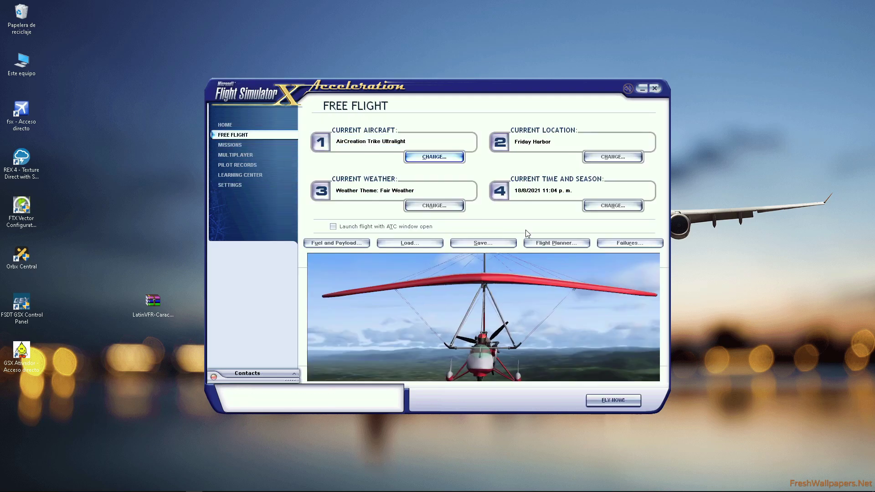
{"action": "left_click", "coordinate": [655, 89]}
{"action": "left_click", "coordinate": [407, 273]}
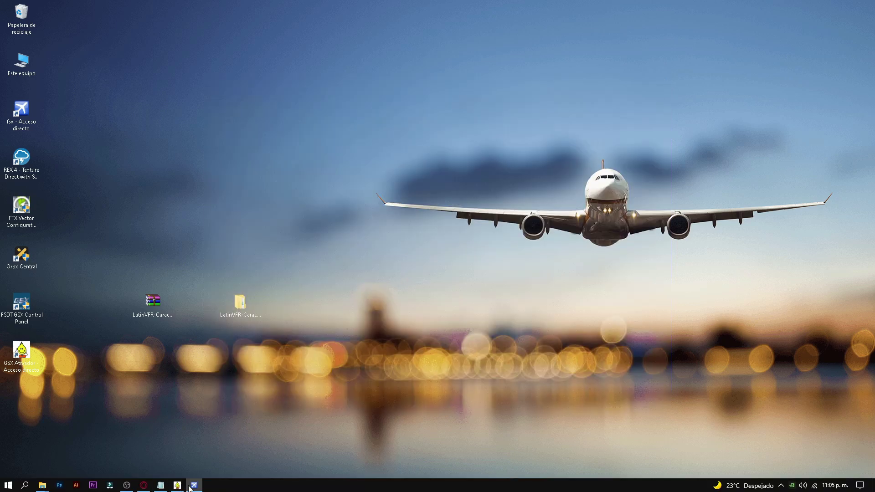